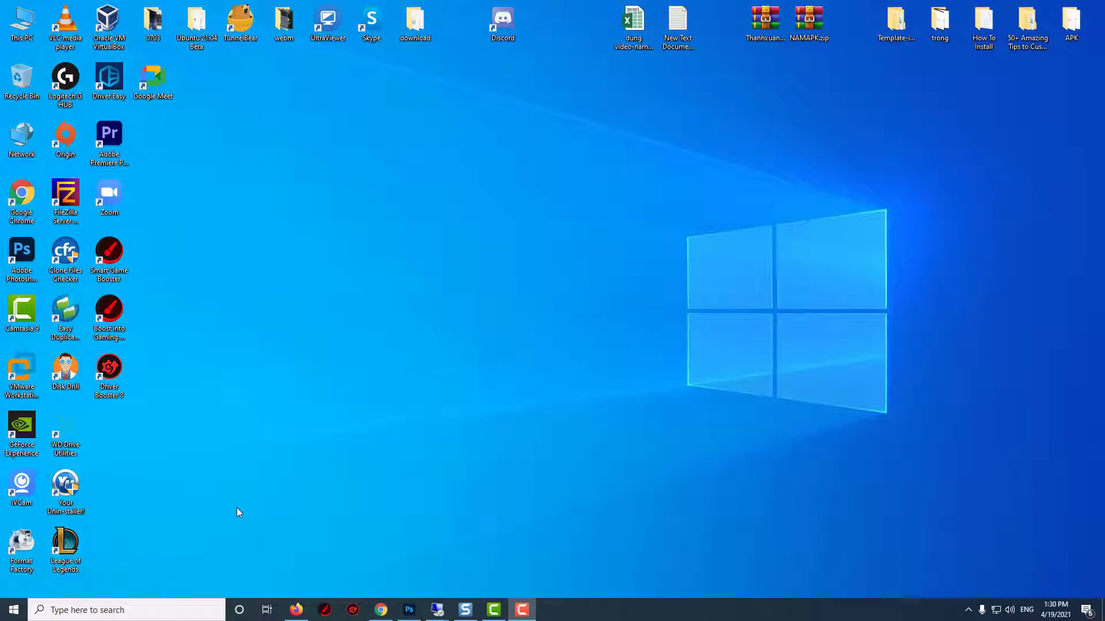
- Search the Start menu for 'onenote' and launch the OneNote 2016 best match
{"action": "left_click", "coordinate": [14, 610]}
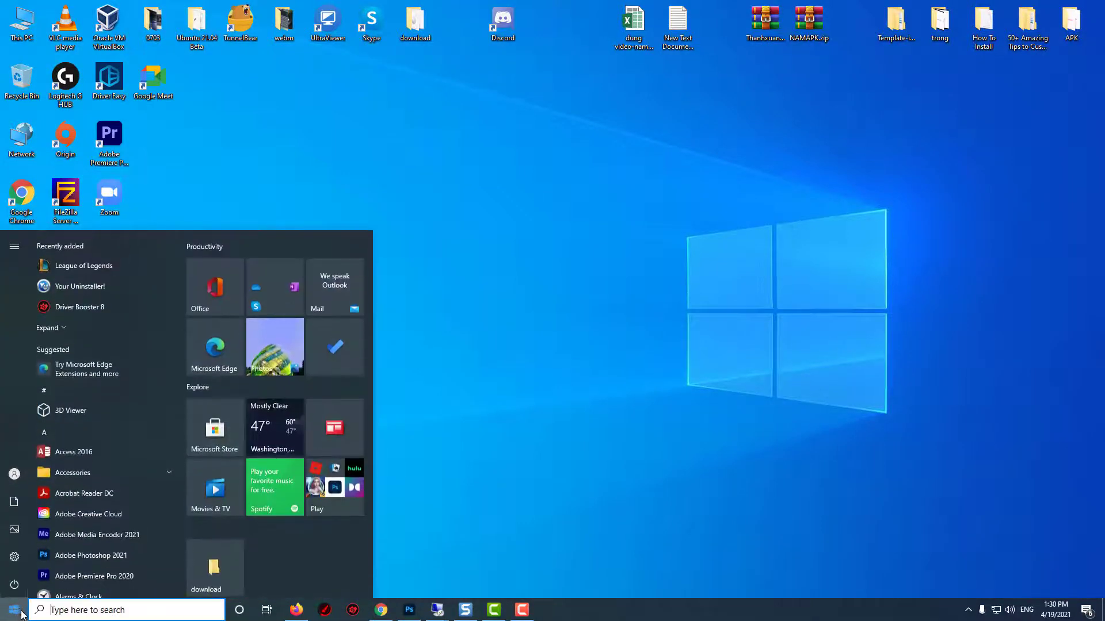
{"action": "type", "text": "oneno"}
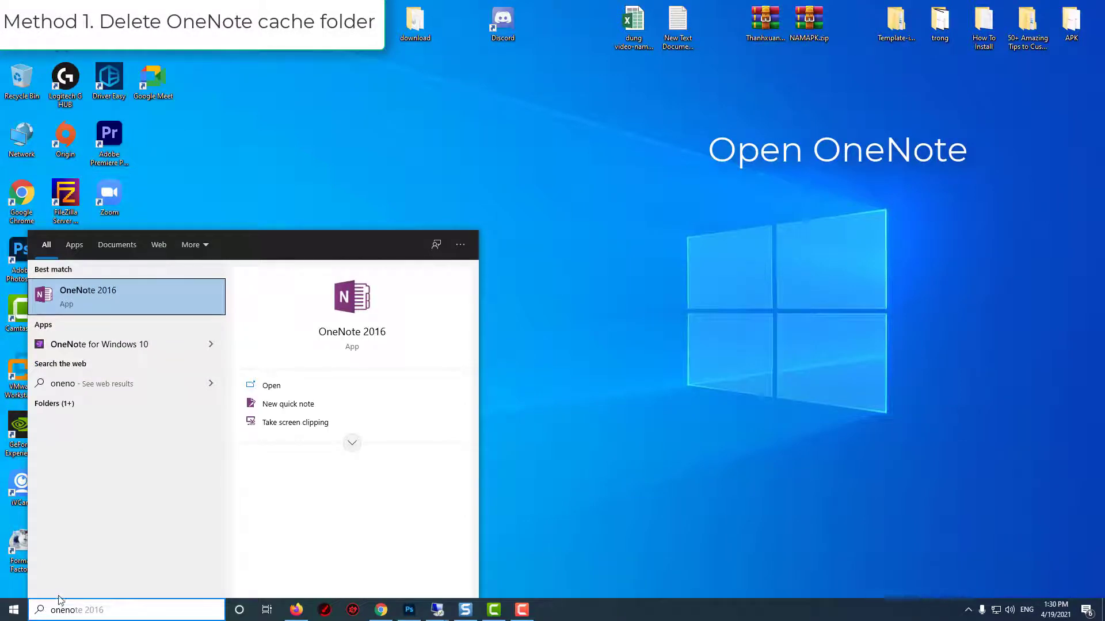
{"action": "type", "text": "te"}
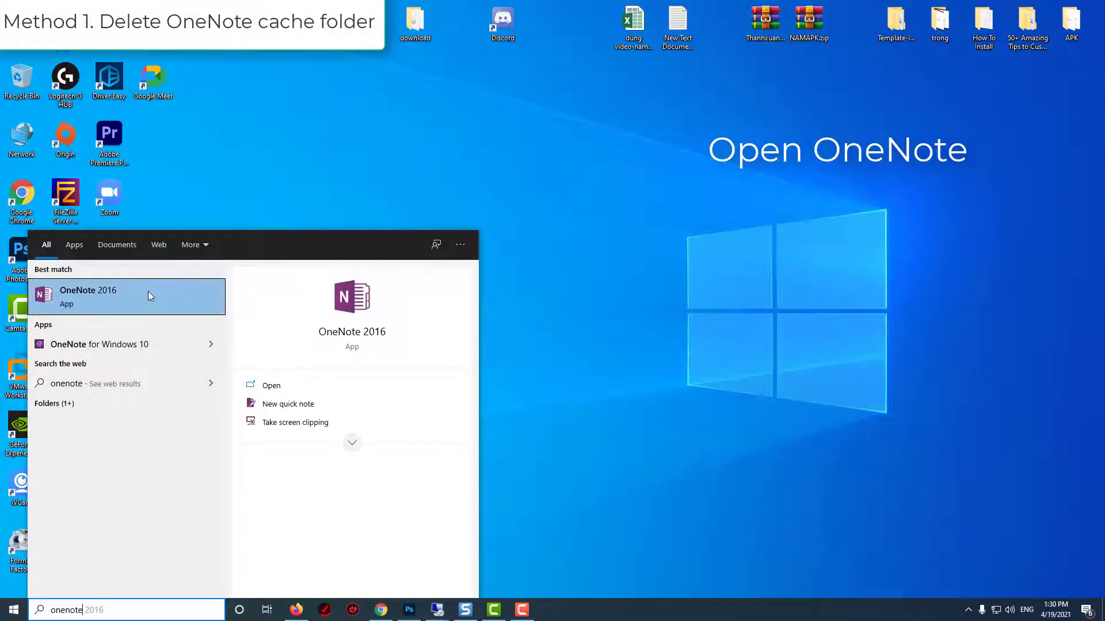
{"action": "left_click", "coordinate": [148, 292]}
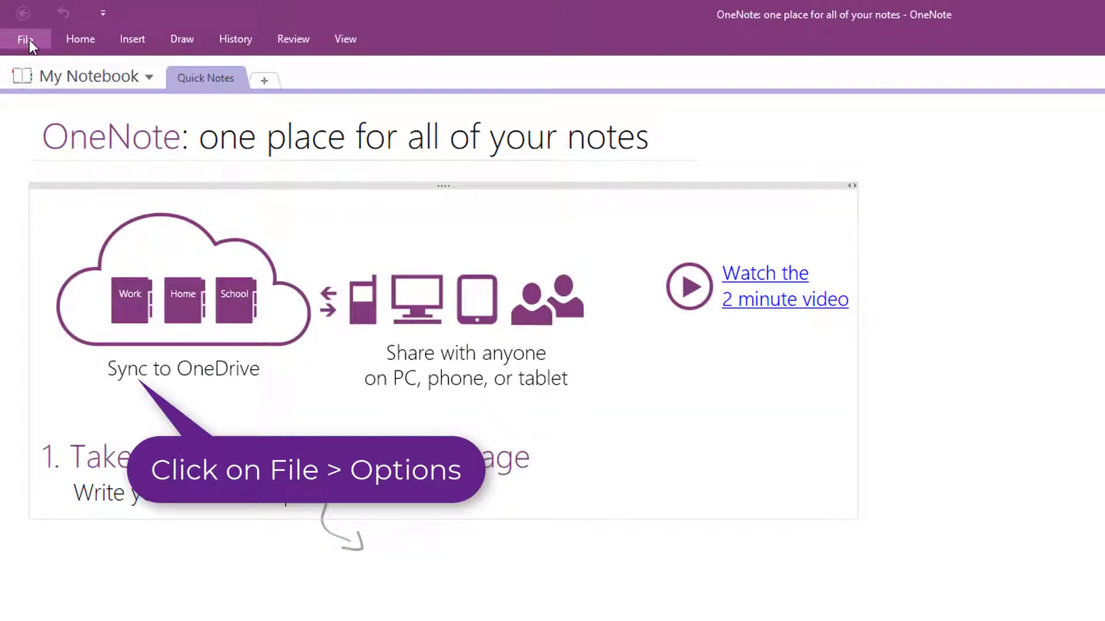
- Copy the cache Path from OneNote's Save & Backup options, cancel the dialog, and close OneNote
{"action": "left_click", "coordinate": [28, 39]}
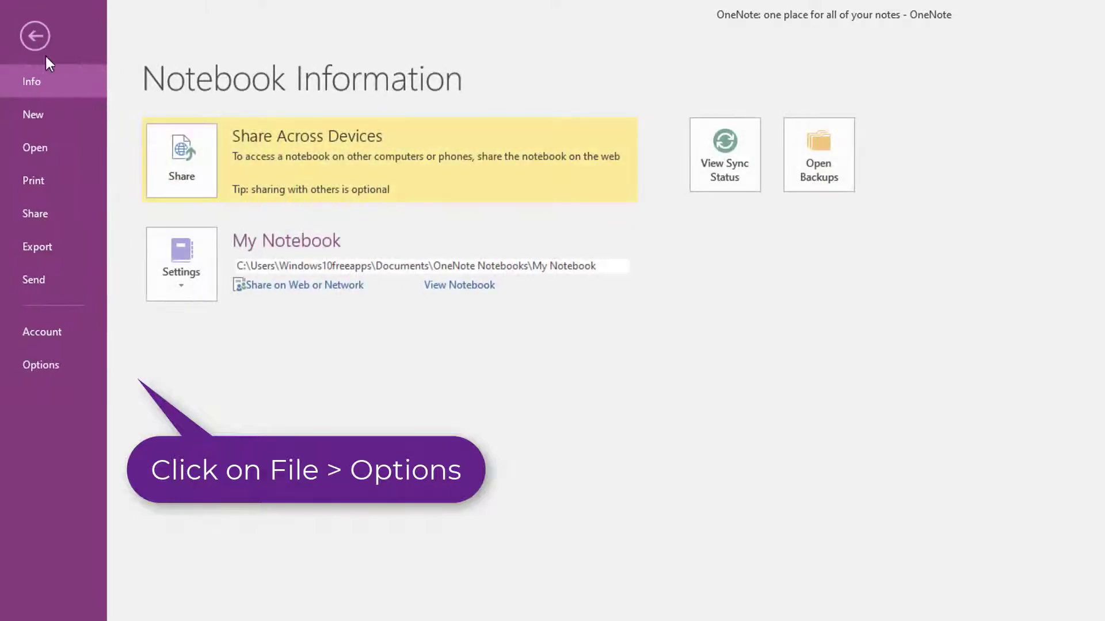
{"action": "left_click", "coordinate": [81, 367]}
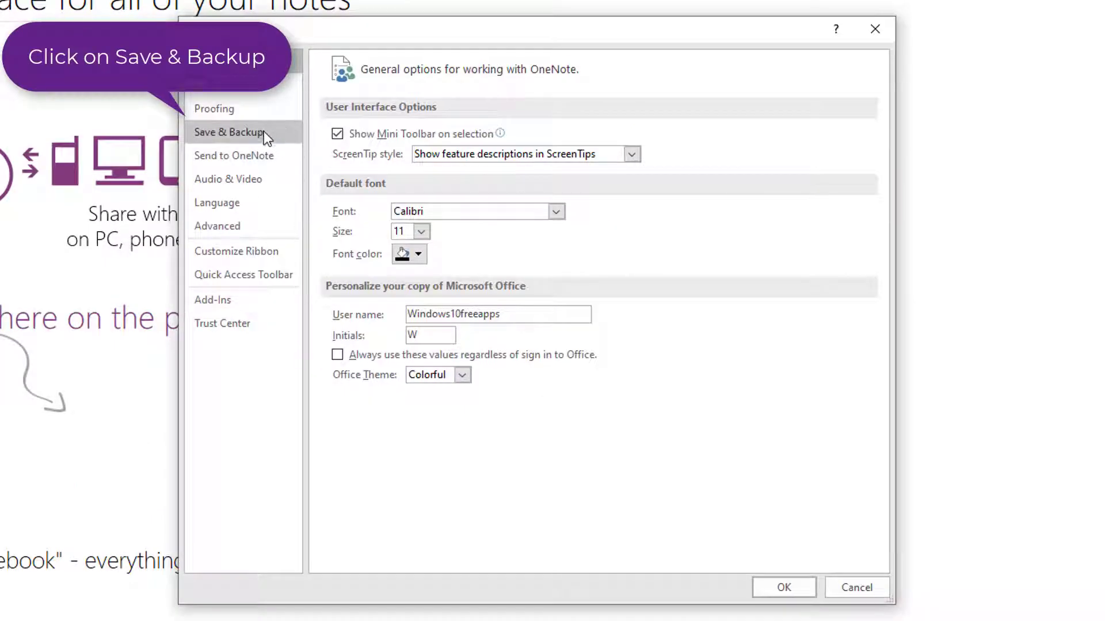
{"action": "left_click", "coordinate": [268, 131]}
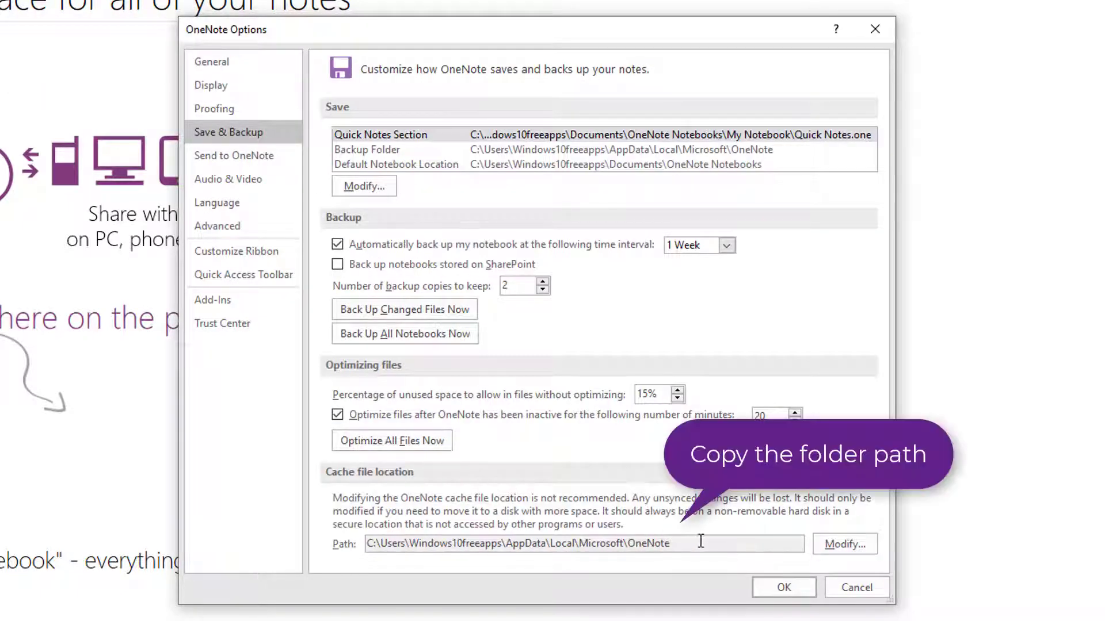
{"action": "left_click_drag", "start_coordinate": [701, 541], "coordinate": [292, 532]}
{"action": "left_click_drag", "start_coordinate": [686, 544], "coordinate": [358, 549]}
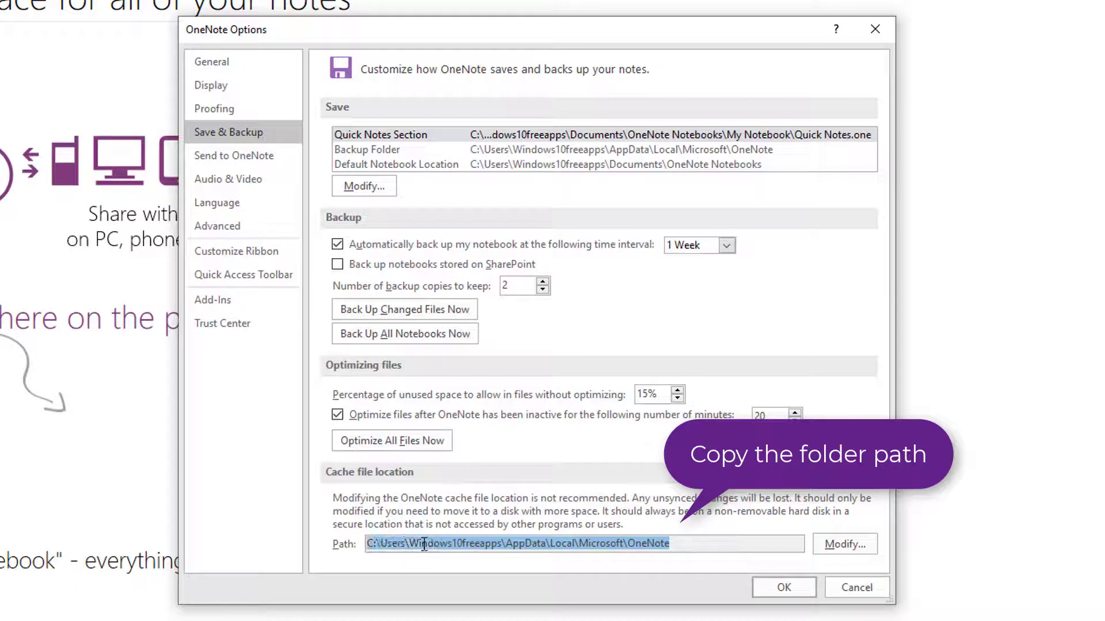
{"action": "right_click", "coordinate": [606, 544]}
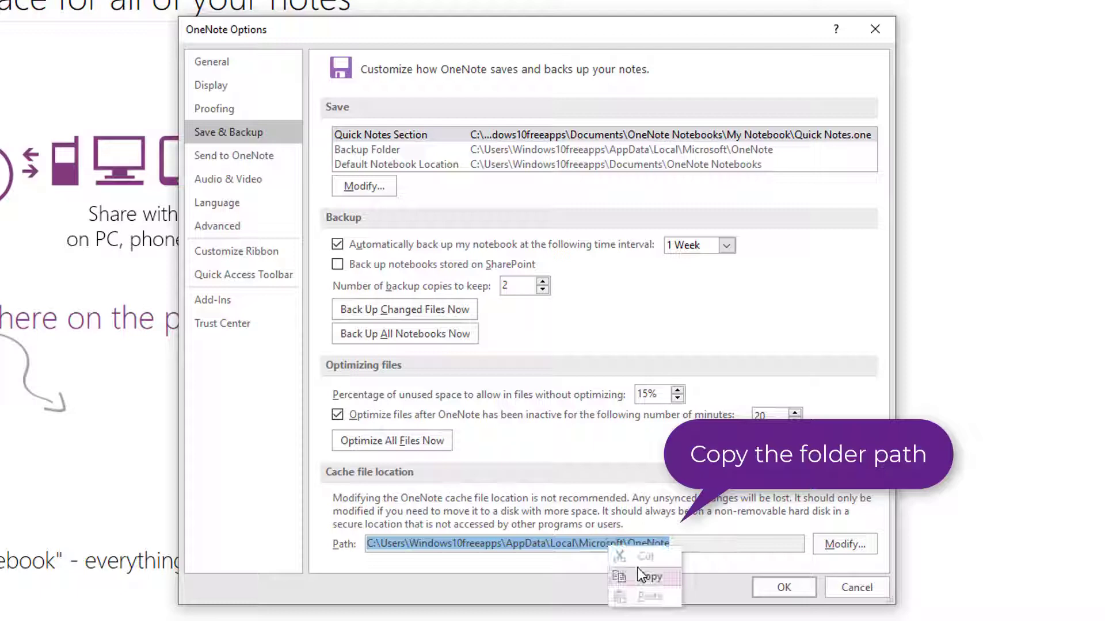
{"action": "left_click", "coordinate": [646, 576]}
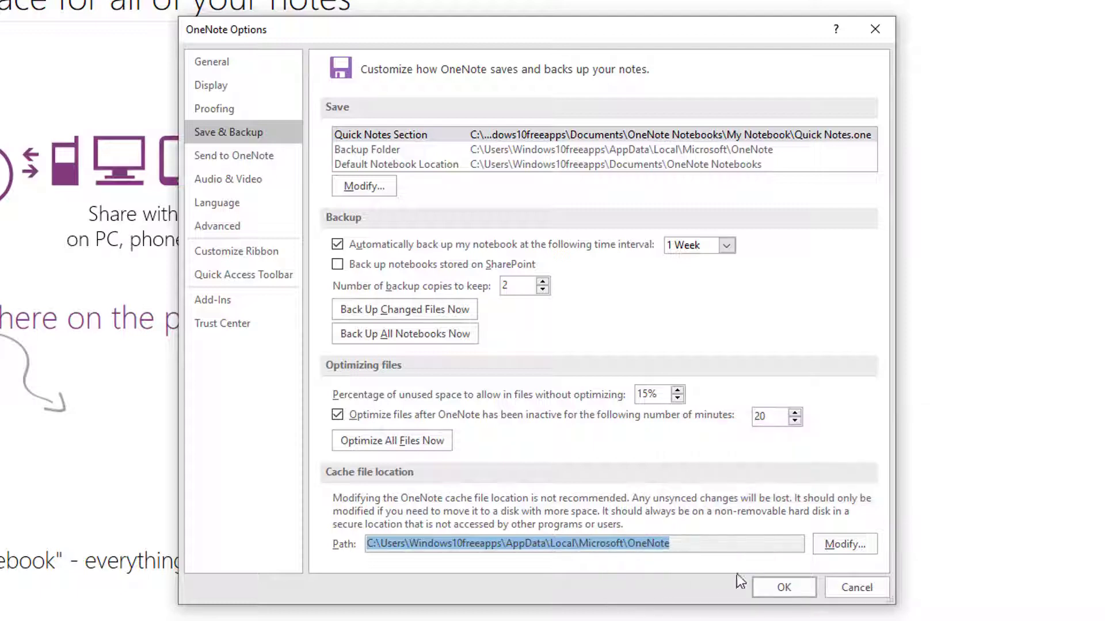
{"action": "left_click", "coordinate": [838, 587]}
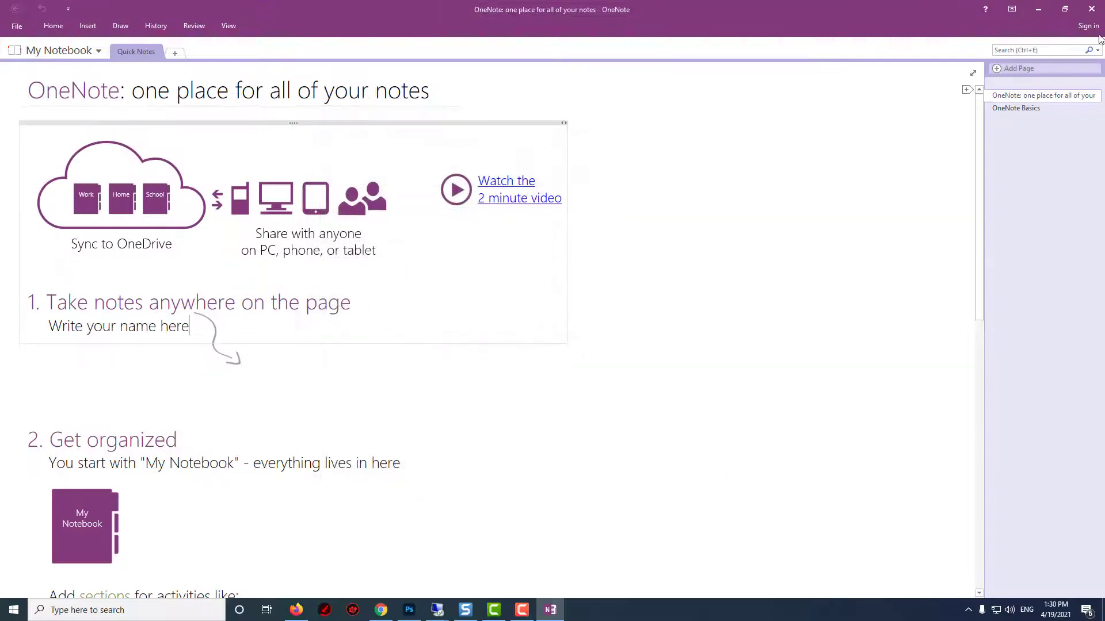
{"action": "left_click", "coordinate": [1091, 9]}
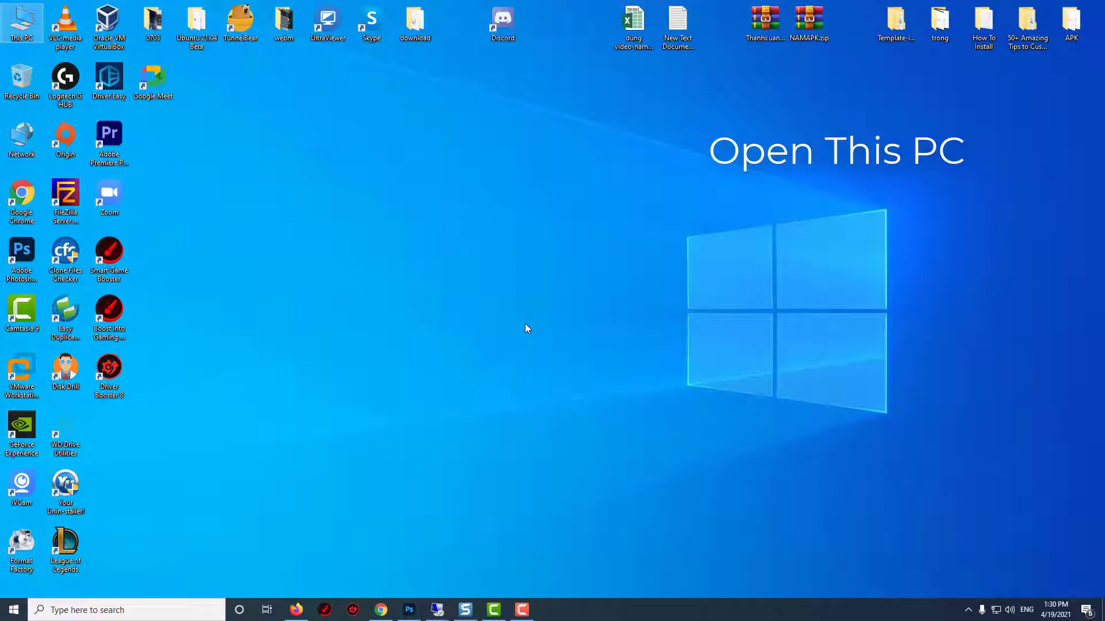
- In This PC, paste the copied OneNote cache path into the address bar and go there
{"action": "double_click", "coordinate": [20, 32]}
{"action": "left_click", "coordinate": [523, 132]}
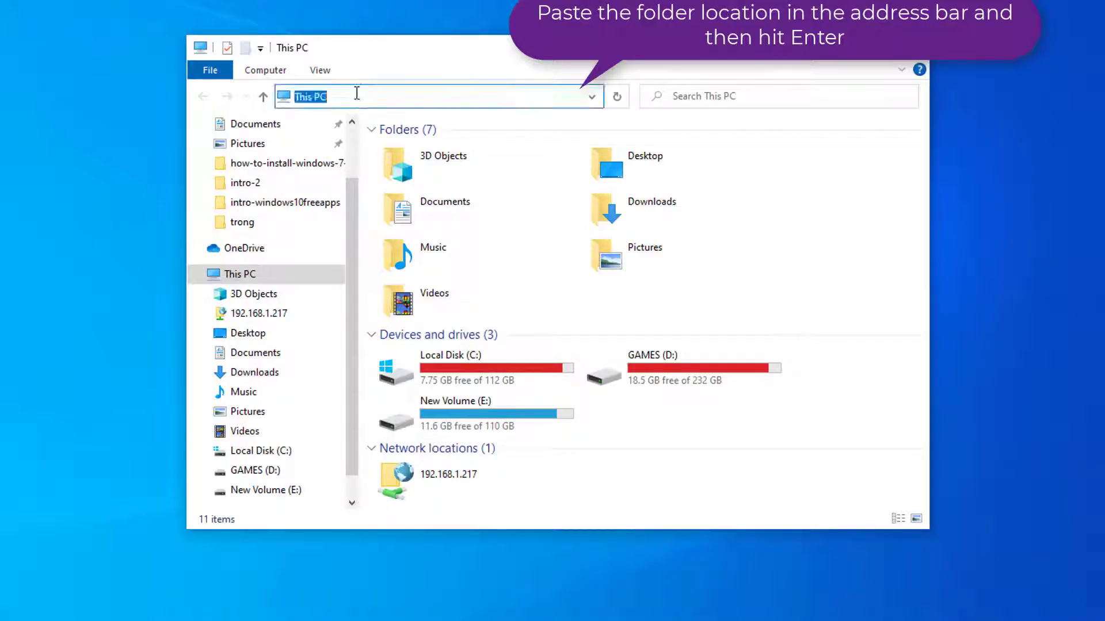
{"action": "right_click", "coordinate": [359, 96]}
{"action": "left_click", "coordinate": [414, 166]}
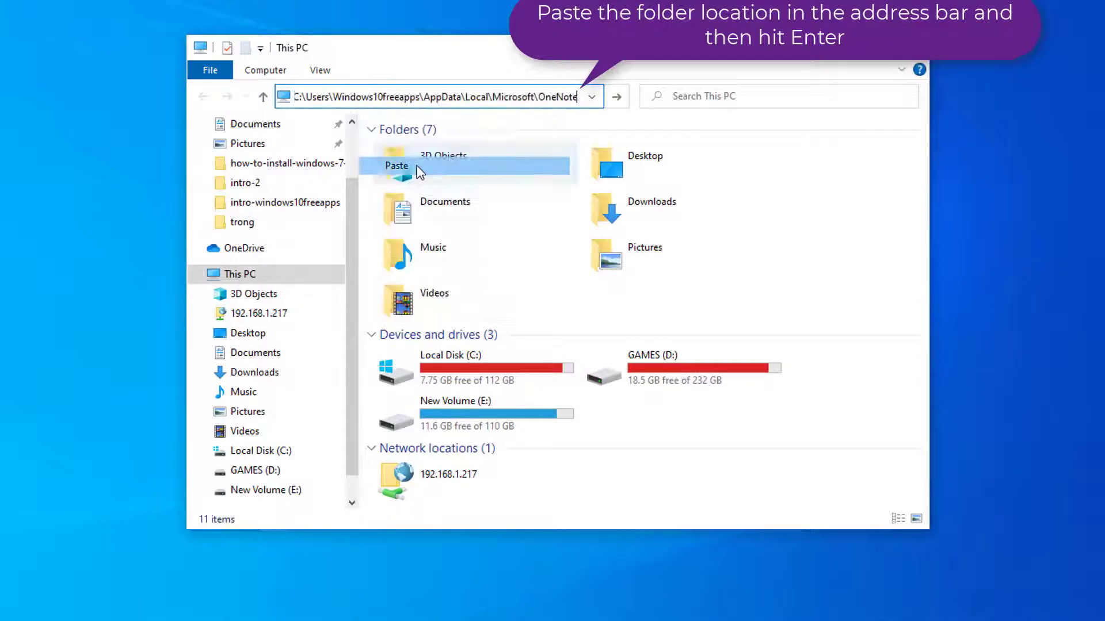
{"action": "key", "text": "Return"}
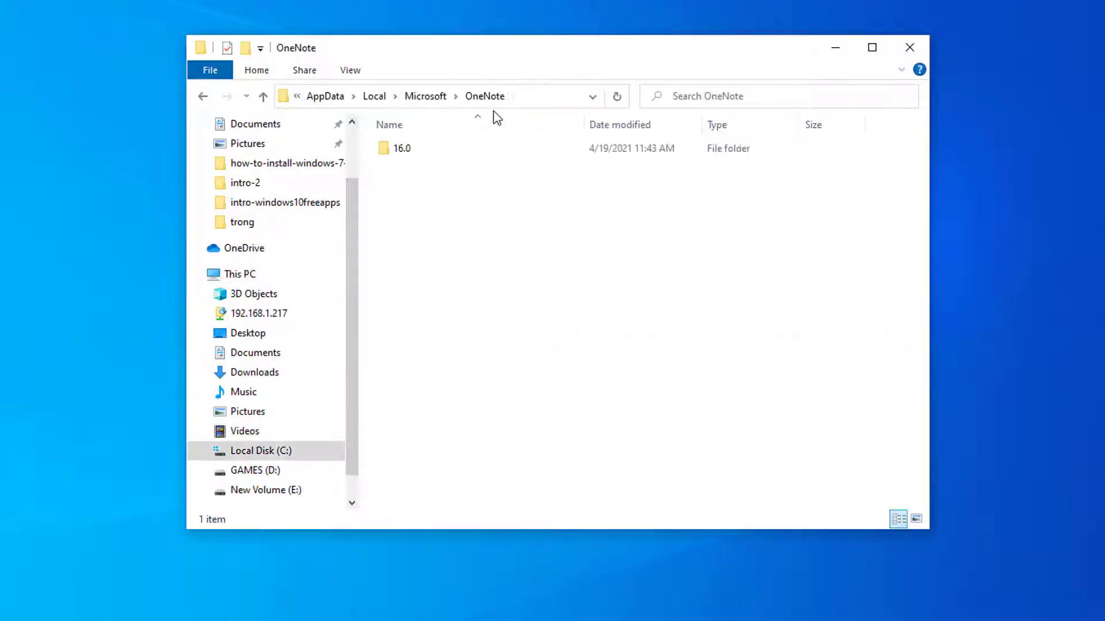
- Open the 16.0 folder and delete its cache folder
{"action": "double_click", "coordinate": [435, 151]}
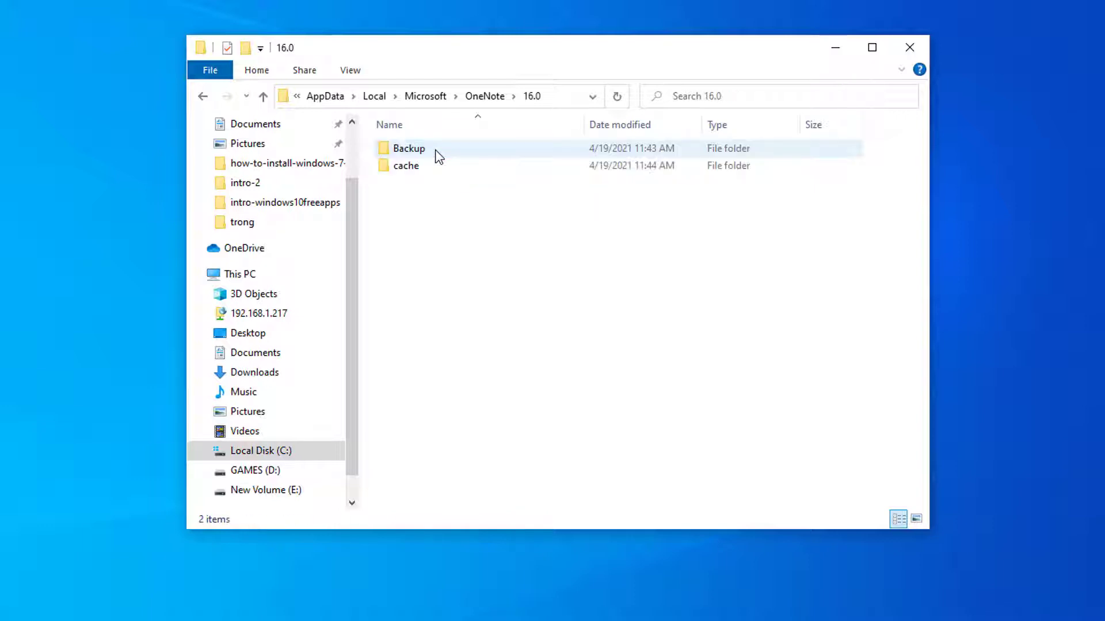
{"action": "left_click", "coordinate": [481, 167]}
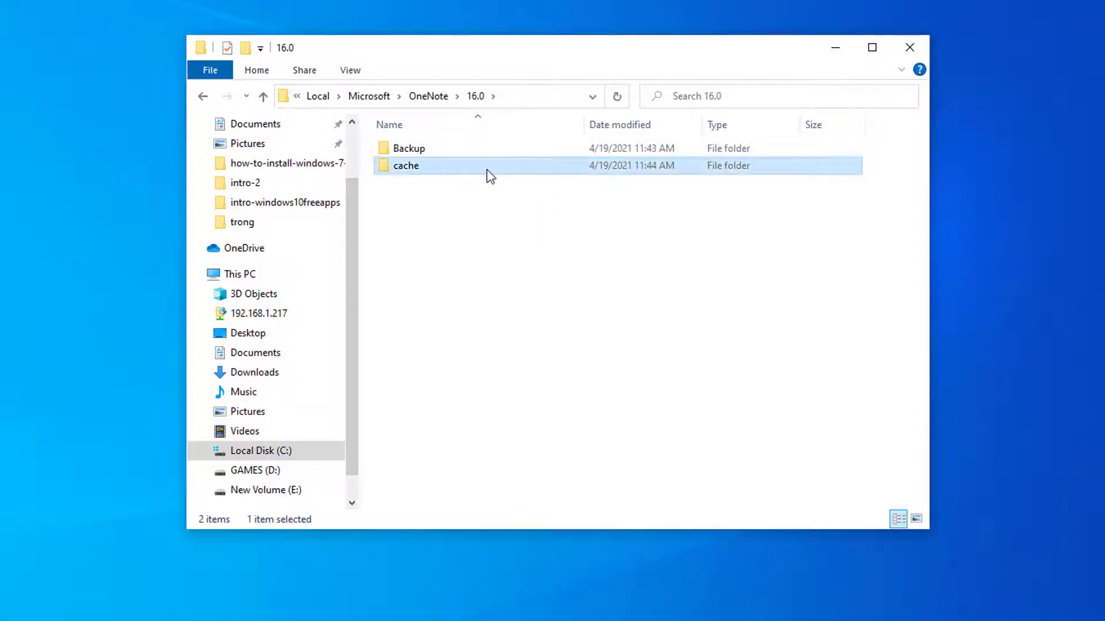
{"action": "right_click", "coordinate": [445, 165]}
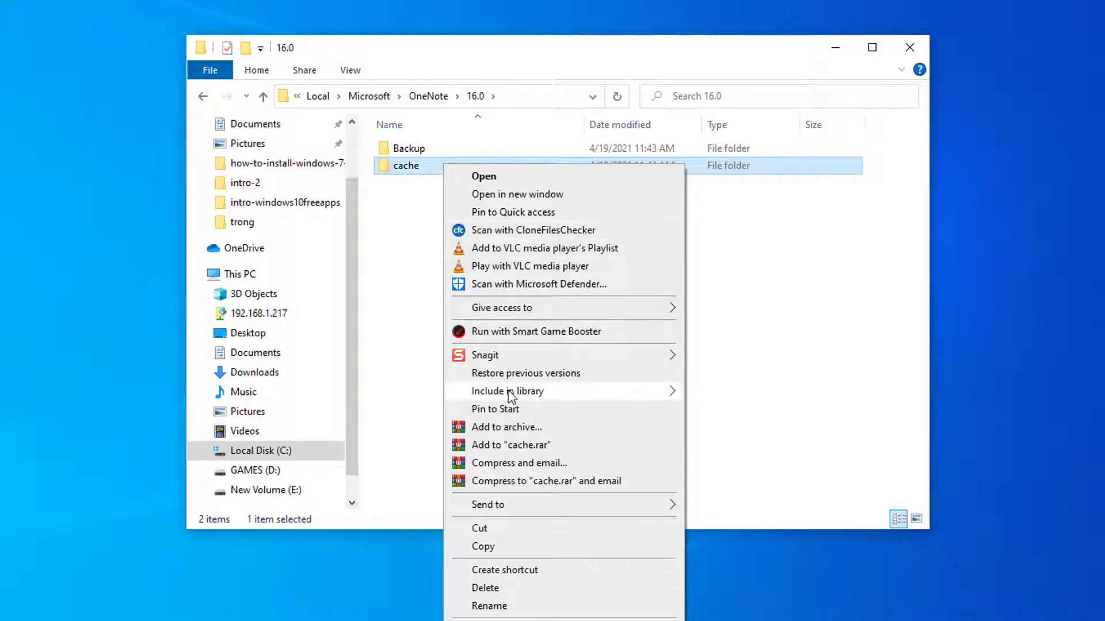
{"action": "left_click", "coordinate": [486, 588]}
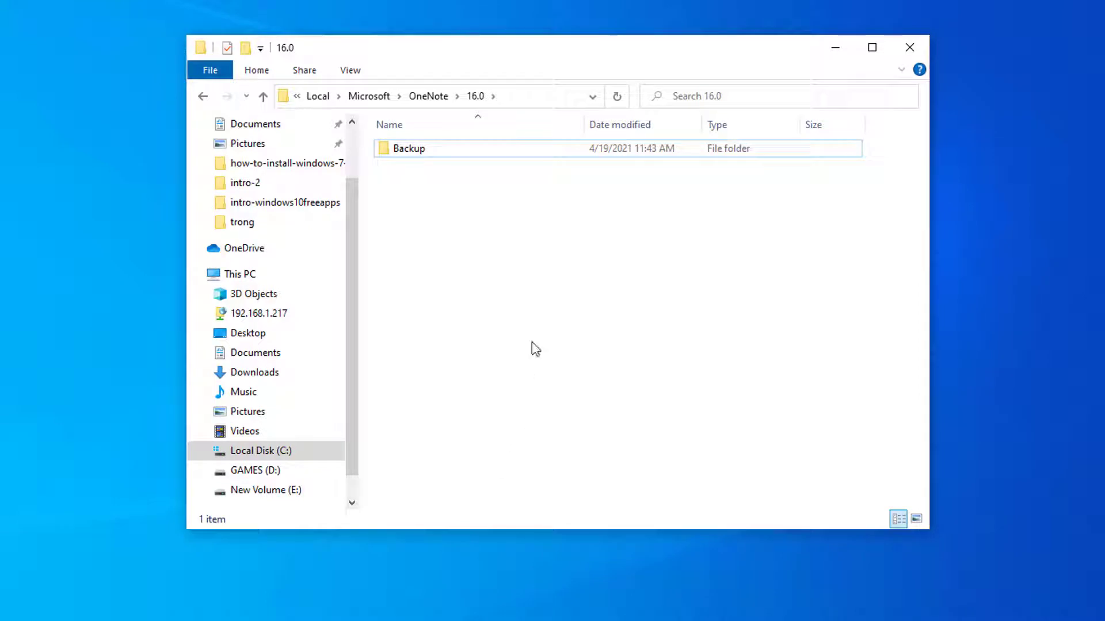
- Close the 16.0 folder window and open Apps & features in Windows Settings
{"action": "left_click", "coordinate": [909, 48]}
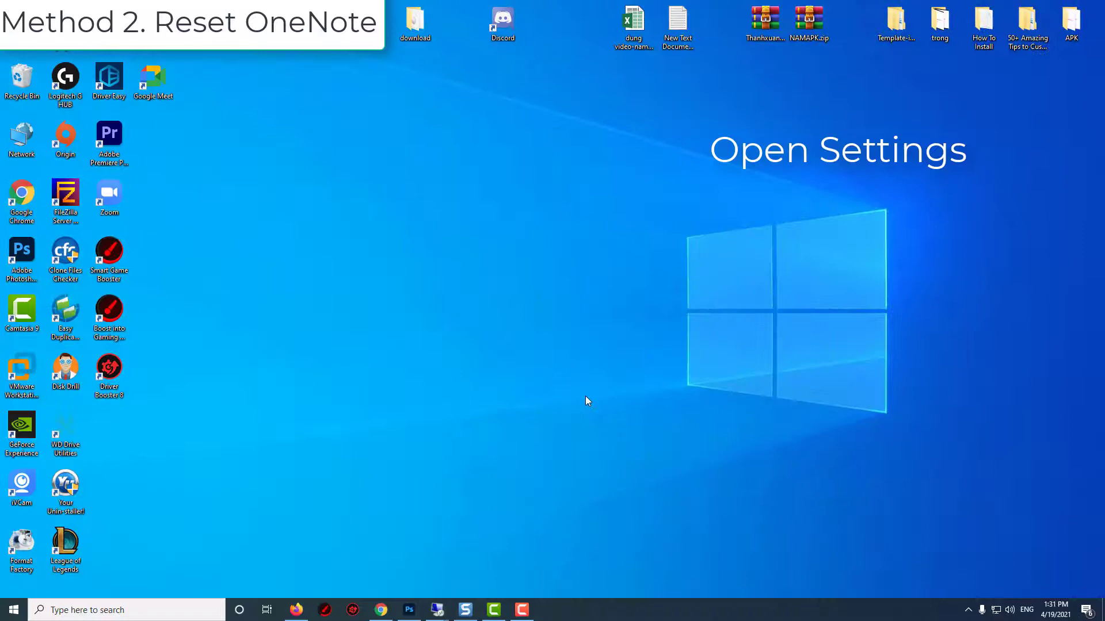
{"action": "left_click", "coordinate": [14, 610]}
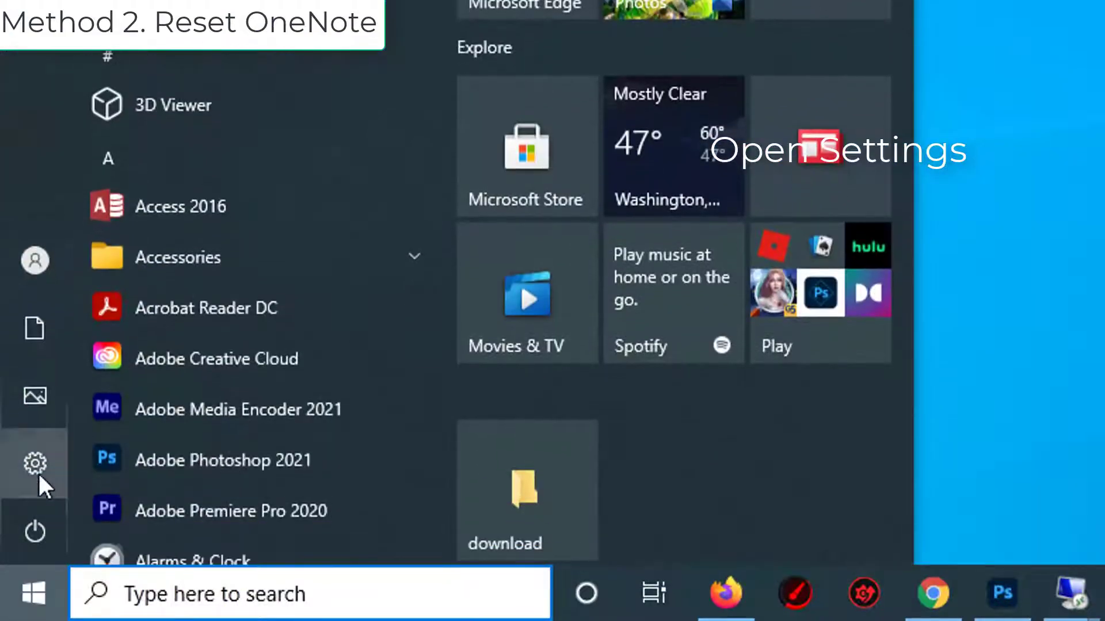
{"action": "left_click", "coordinate": [134, 469]}
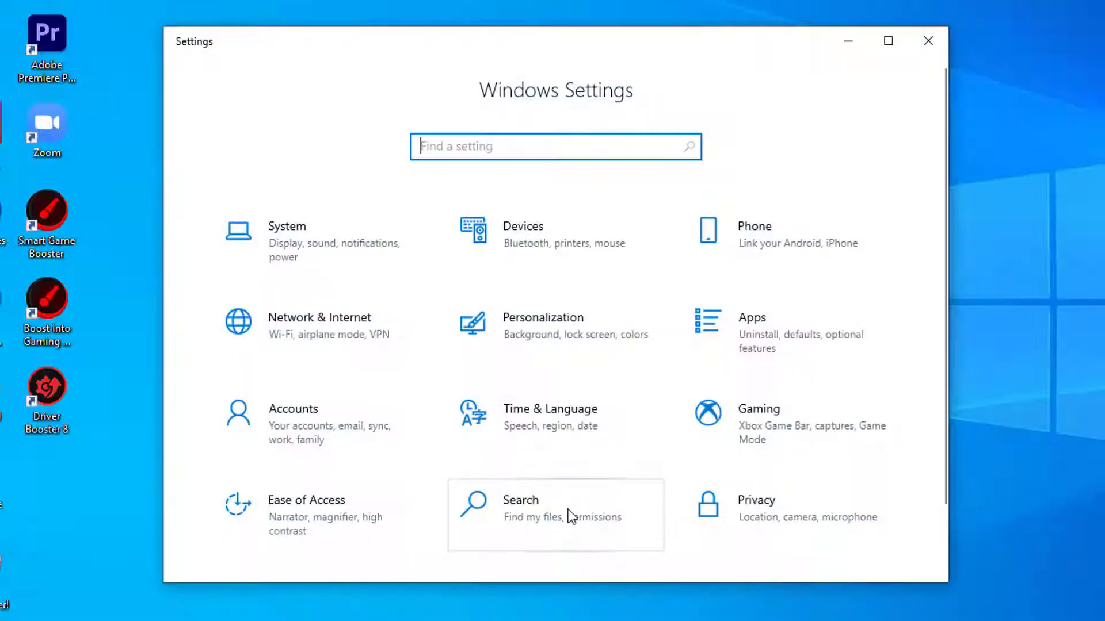
{"action": "left_click", "coordinate": [731, 360]}
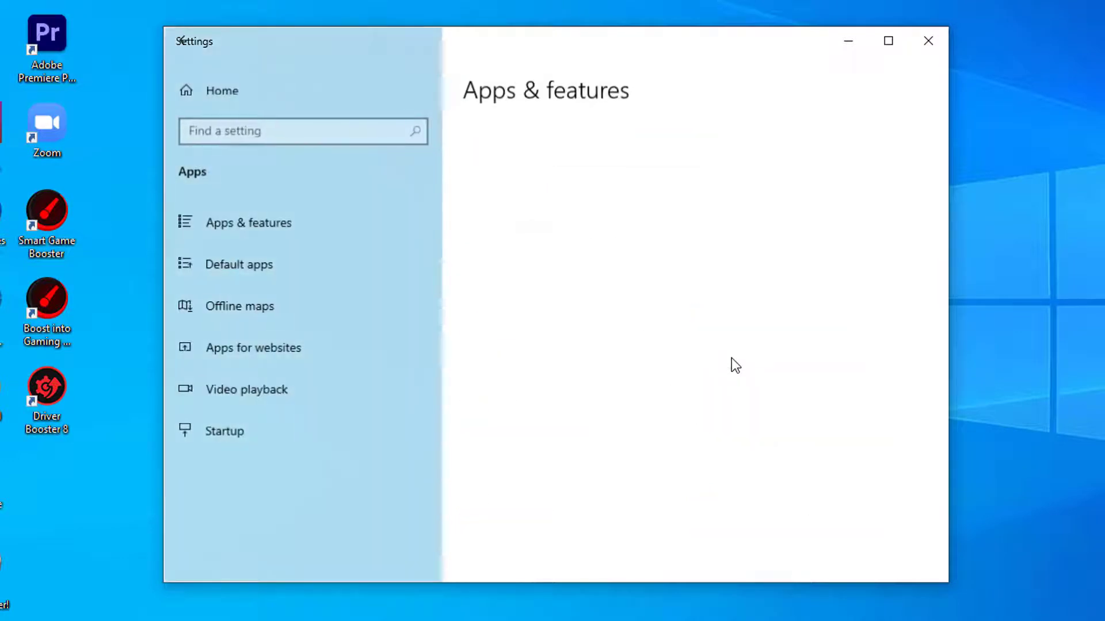
- Filter the app list by 'onenote' and expand the OneNote for Windows 10 entry
{"action": "scroll", "coordinate": [803, 375], "scroll_direction": "down", "scroll_amount": 3}
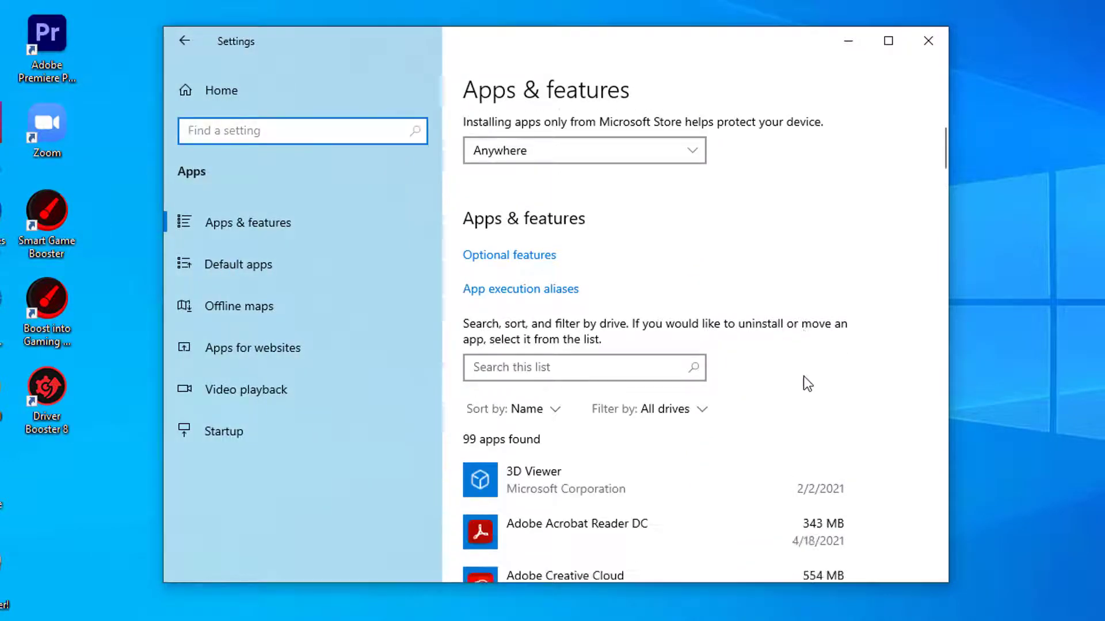
{"action": "scroll", "coordinate": [755, 300], "scroll_direction": "down", "scroll_amount": 3}
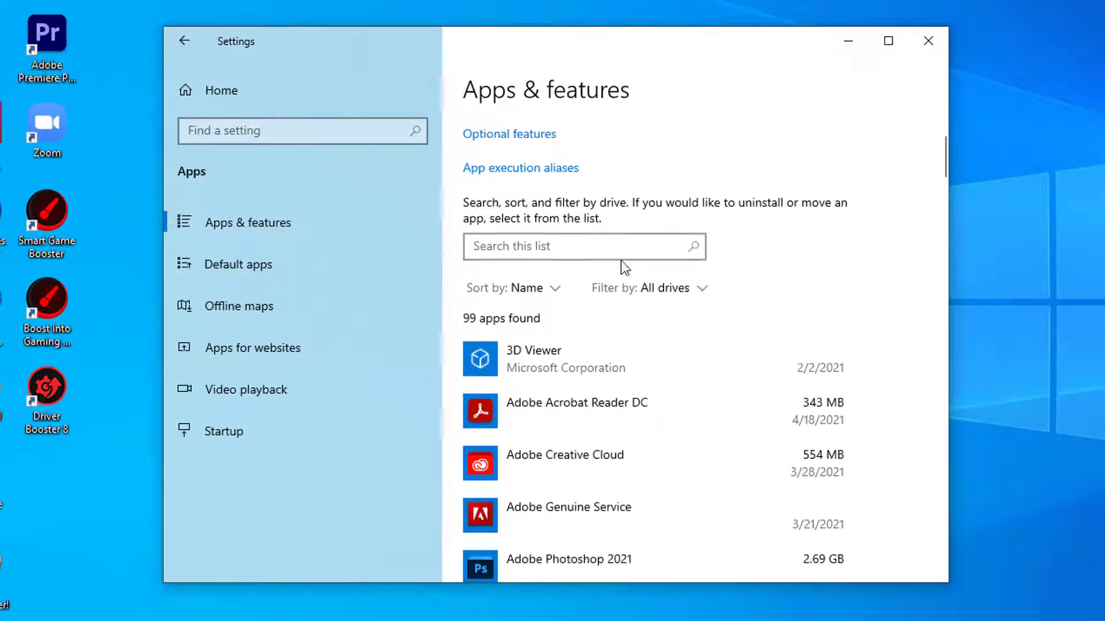
{"action": "left_click", "coordinate": [606, 251]}
{"action": "type", "text": "onenot"}
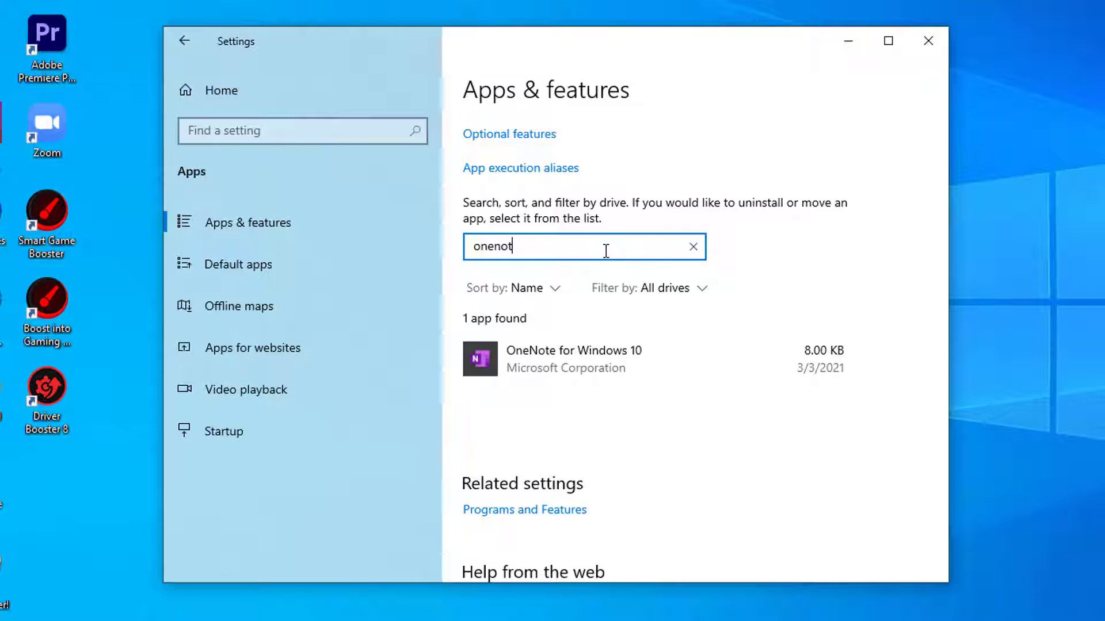
{"action": "type", "text": "e"}
{"action": "scroll", "coordinate": [623, 421], "scroll_direction": "up", "scroll_amount": 3}
{"action": "scroll", "coordinate": [622, 421], "scroll_direction": "down", "scroll_amount": 3}
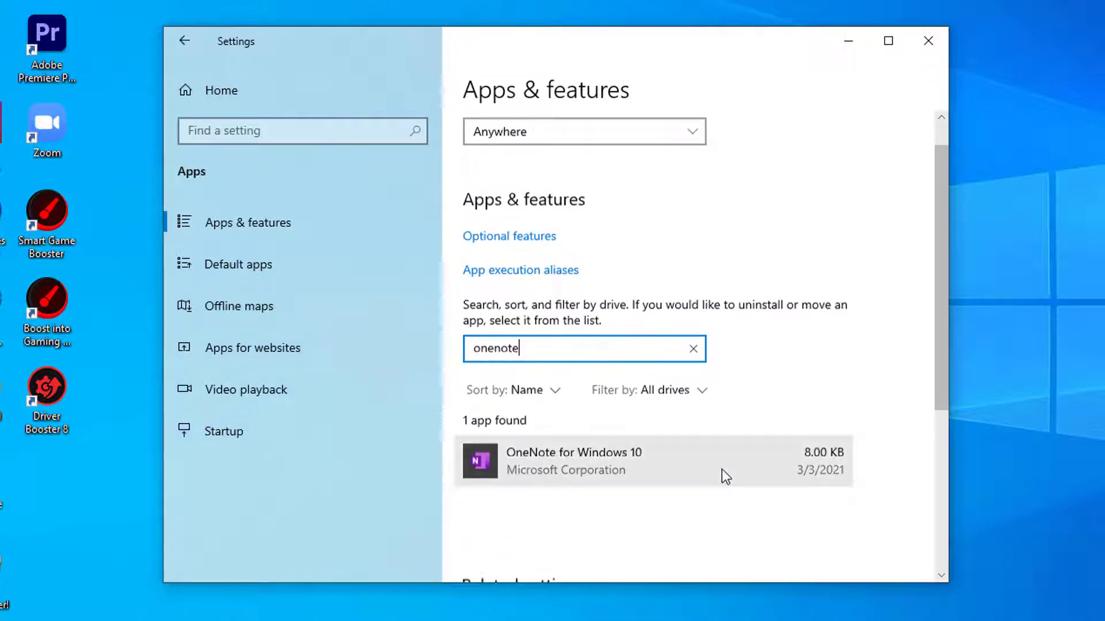
{"action": "left_click", "coordinate": [653, 352]}
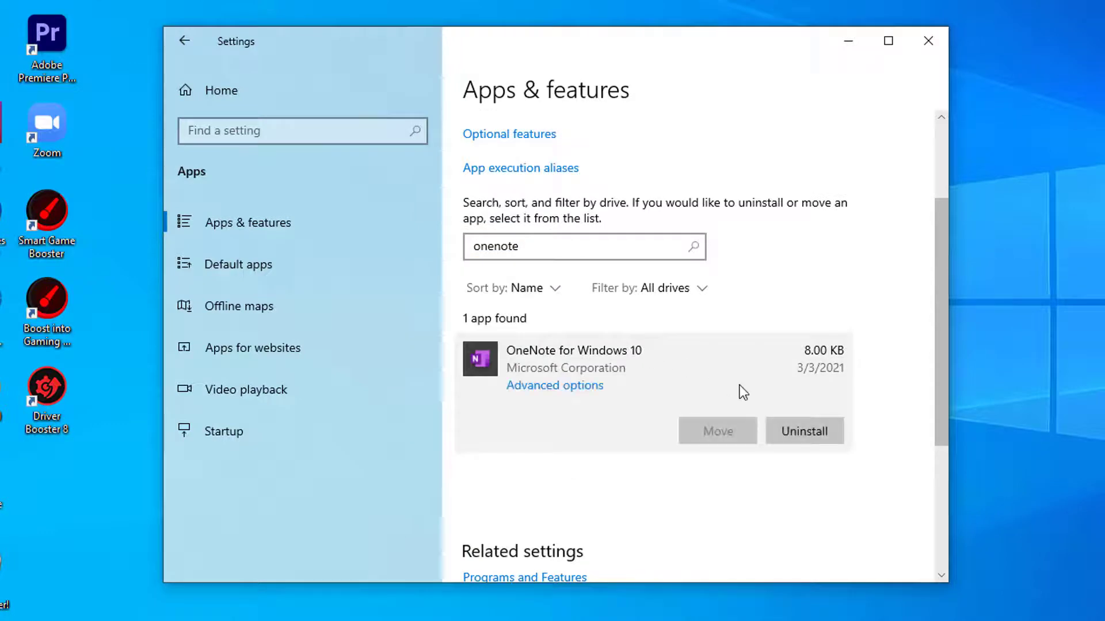
- From OneNote for Windows 10's Advanced options, reset the app and confirm deleting its data
{"action": "left_click", "coordinate": [581, 391]}
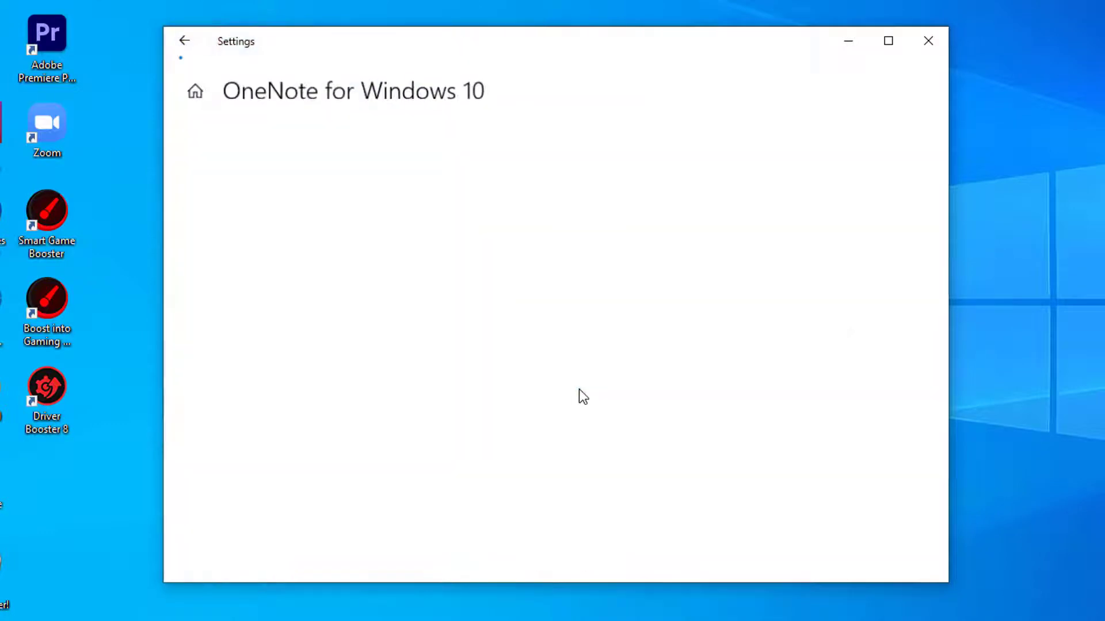
{"action": "scroll", "coordinate": [578, 389], "scroll_direction": "down", "scroll_amount": 10}
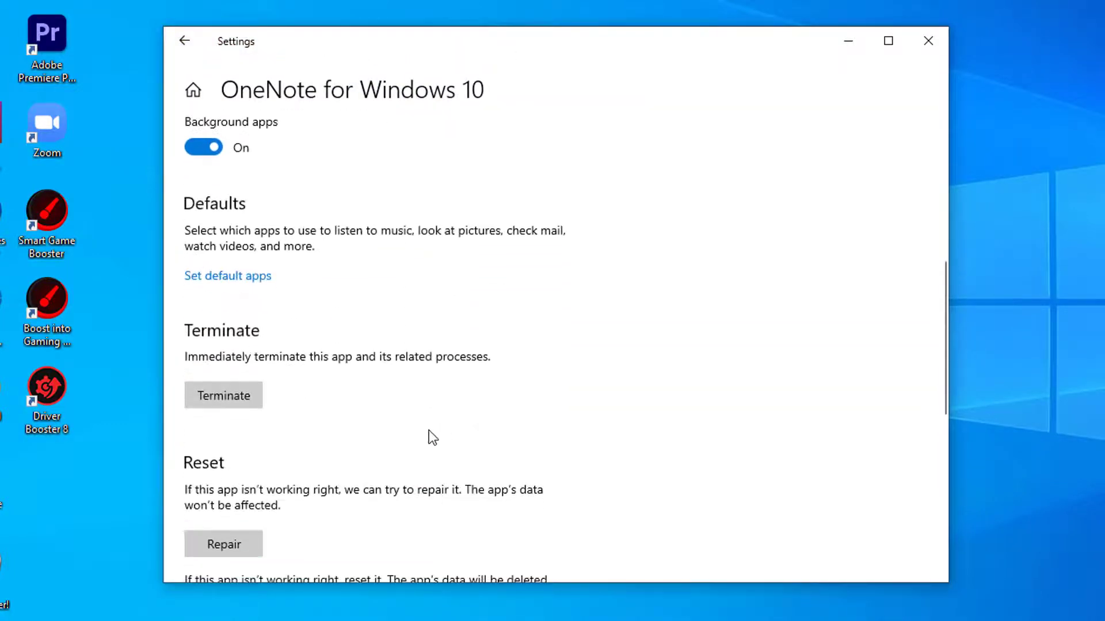
{"action": "scroll", "coordinate": [409, 450], "scroll_direction": "down", "scroll_amount": 3}
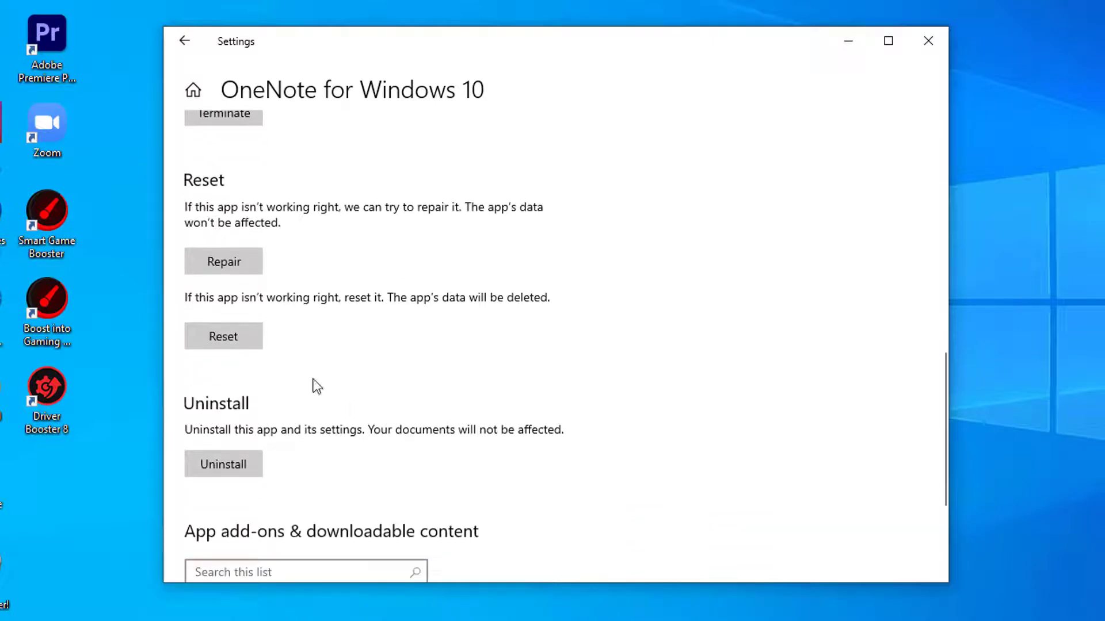
{"action": "left_click", "coordinate": [240, 335]}
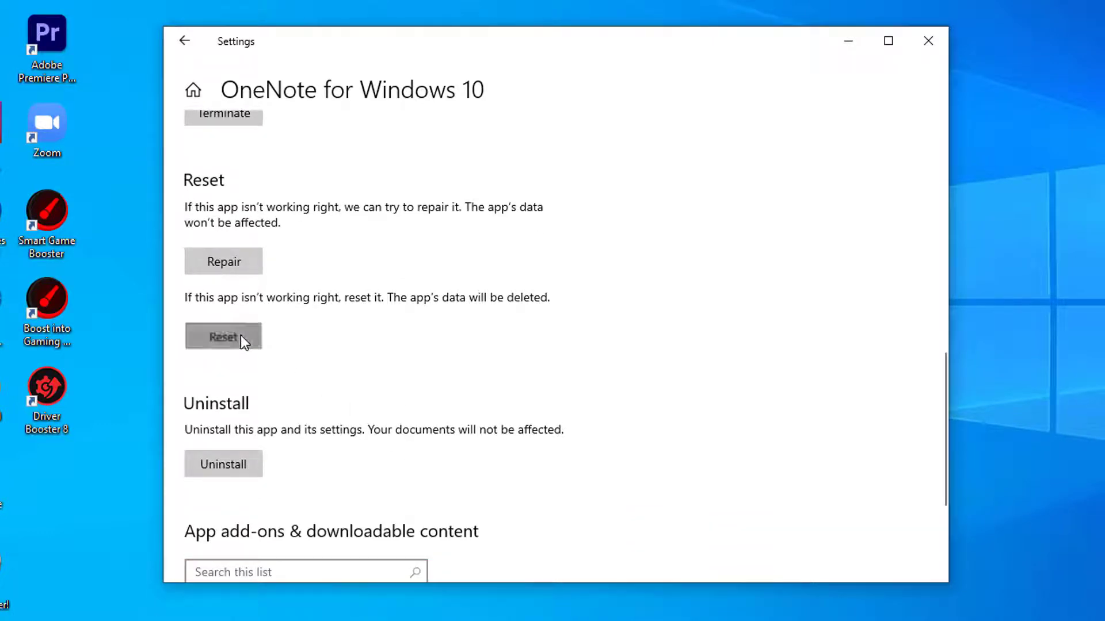
{"action": "left_click", "coordinate": [372, 295]}
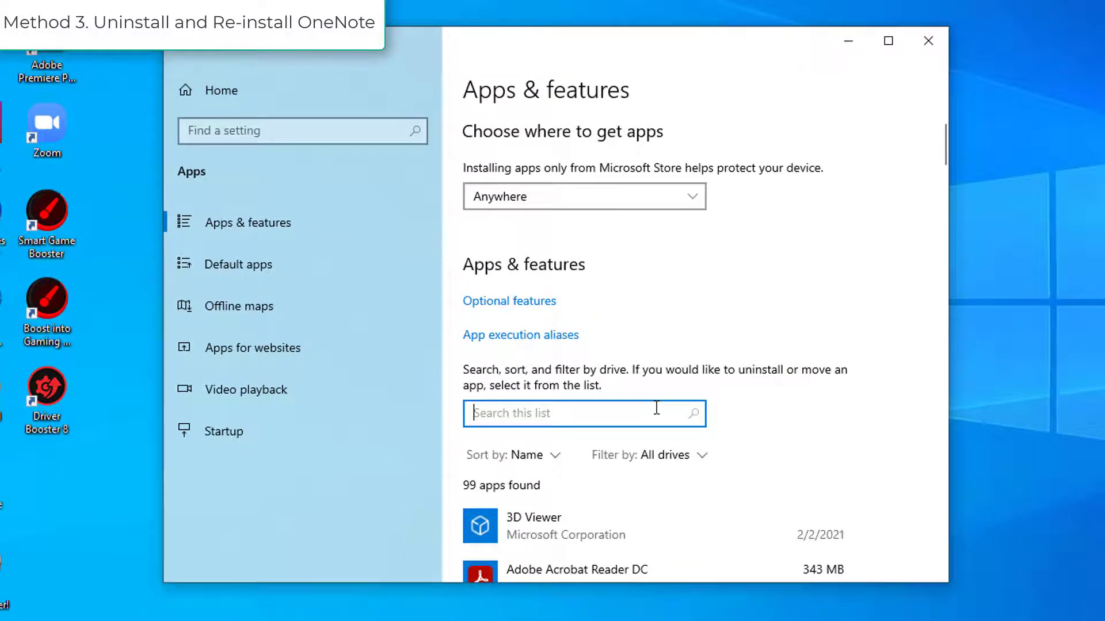
- Search 'onenote' in Apps & features and uninstall OneNote for Windows 10, confirming the uninstall
{"action": "type", "text": "onenote"}
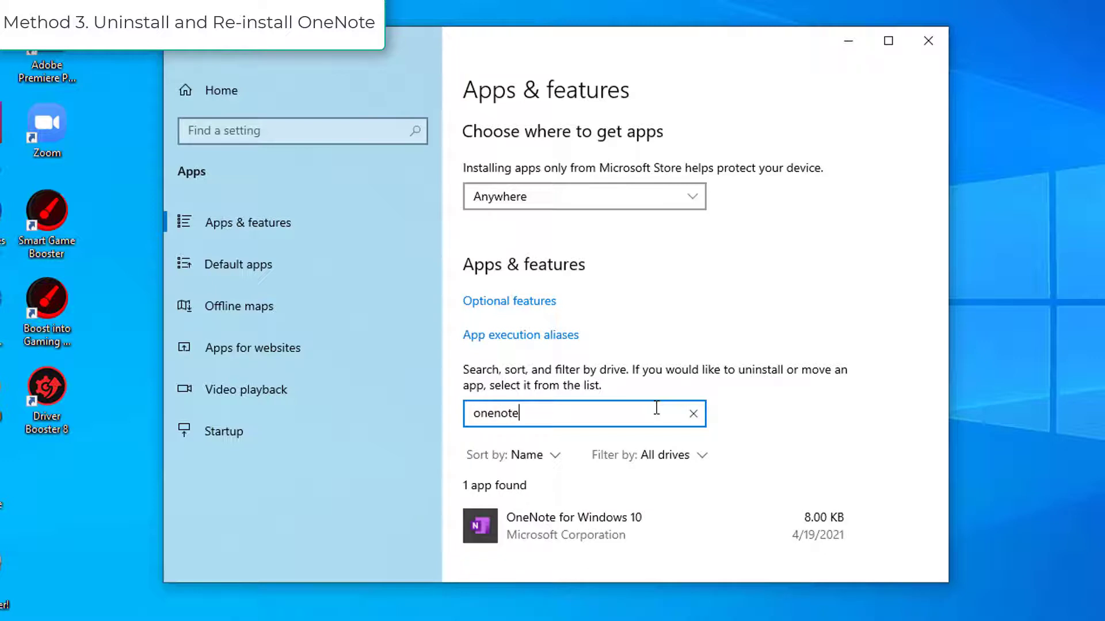
{"action": "left_click", "coordinate": [679, 530]}
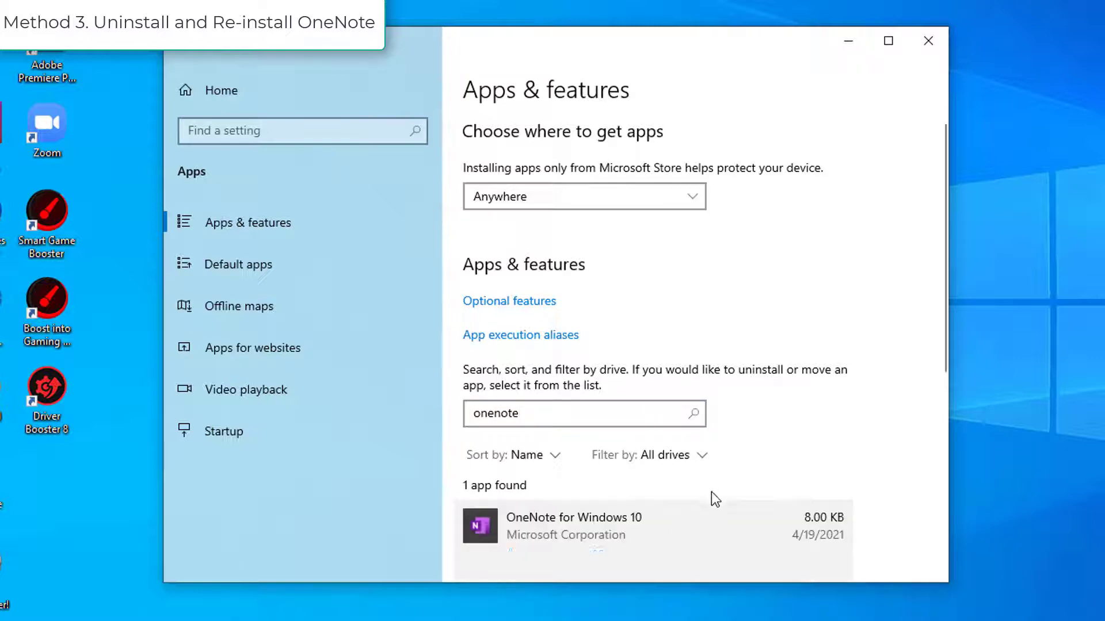
{"action": "scroll", "coordinate": [726, 471], "scroll_direction": "down", "scroll_amount": 2}
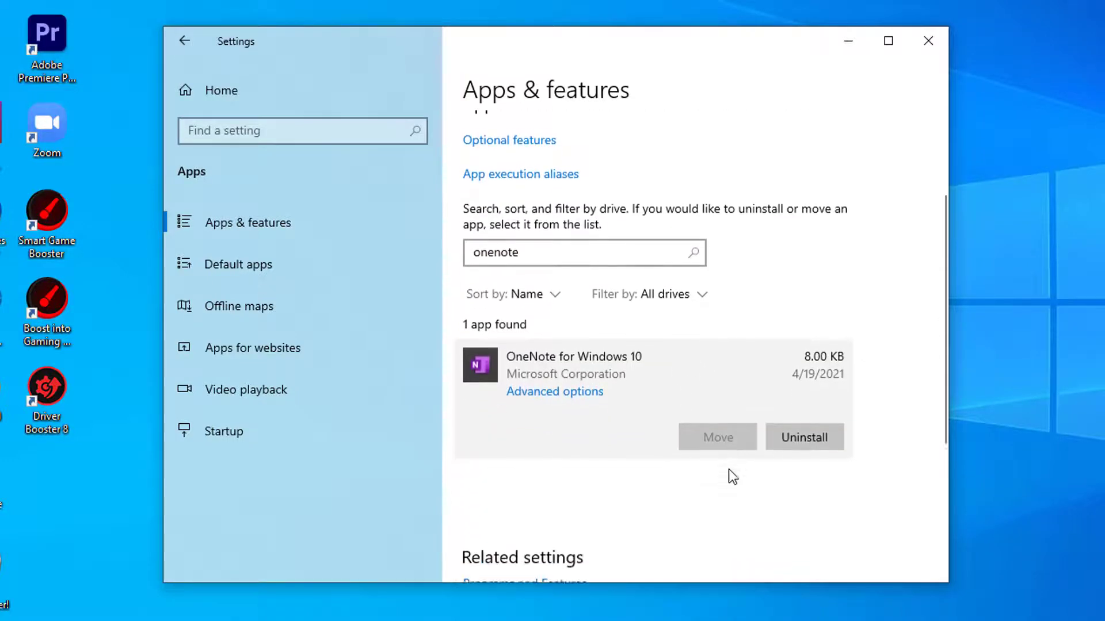
{"action": "left_click", "coordinate": [824, 442]}
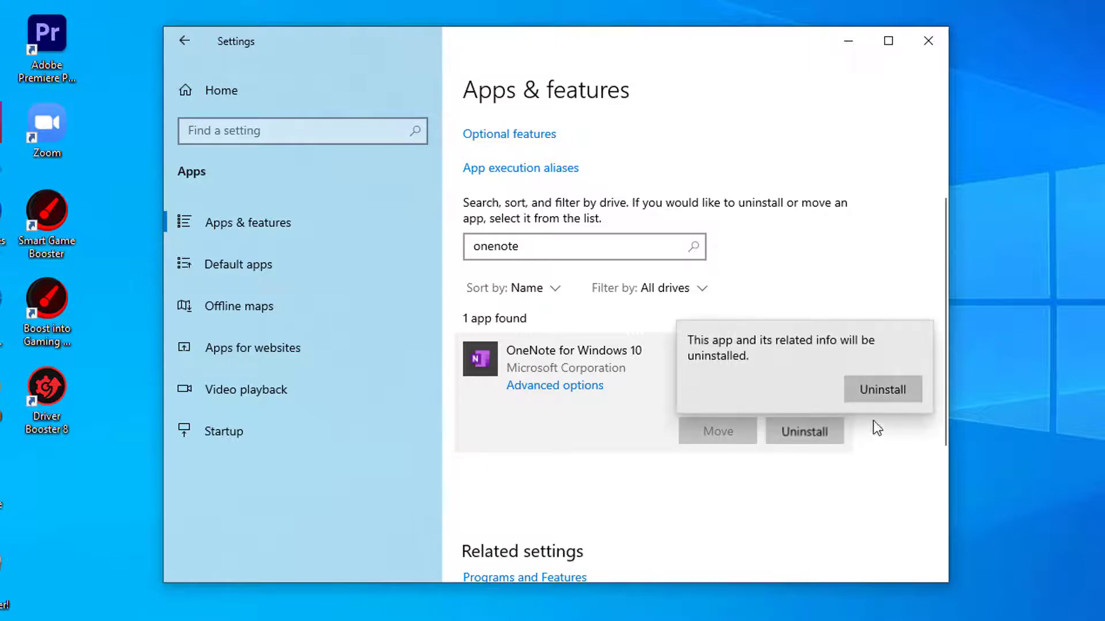
{"action": "left_click", "coordinate": [889, 391]}
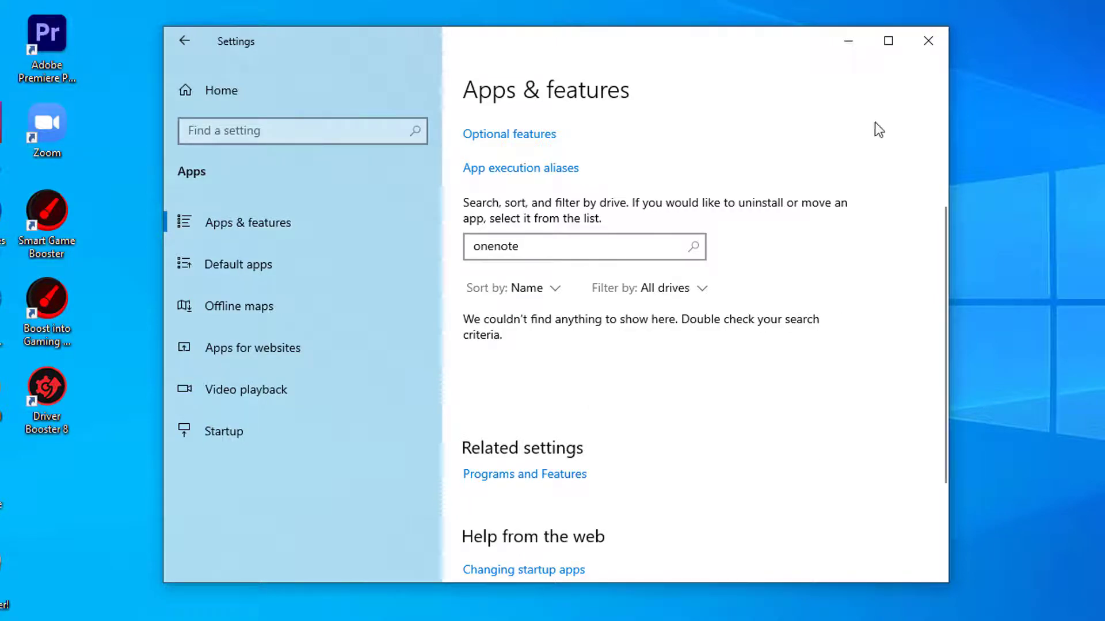
- Close Settings, launch Microsoft Store via taskbar search 'store', and type 'onenote' in the Store search
{"action": "left_click", "coordinate": [927, 40]}
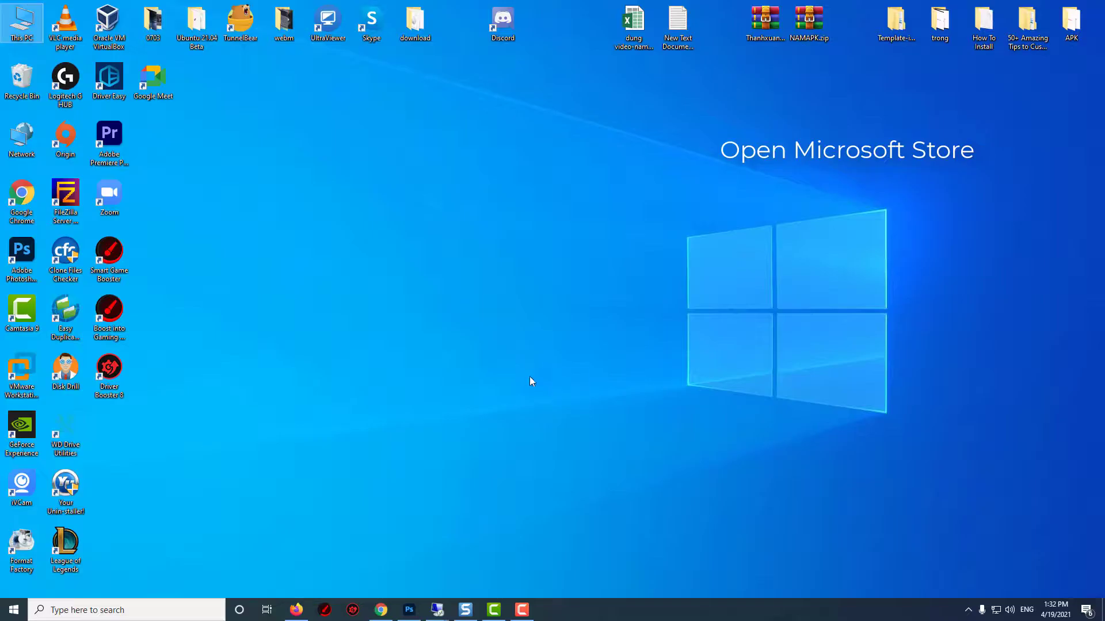
{"action": "left_click", "coordinate": [162, 616]}
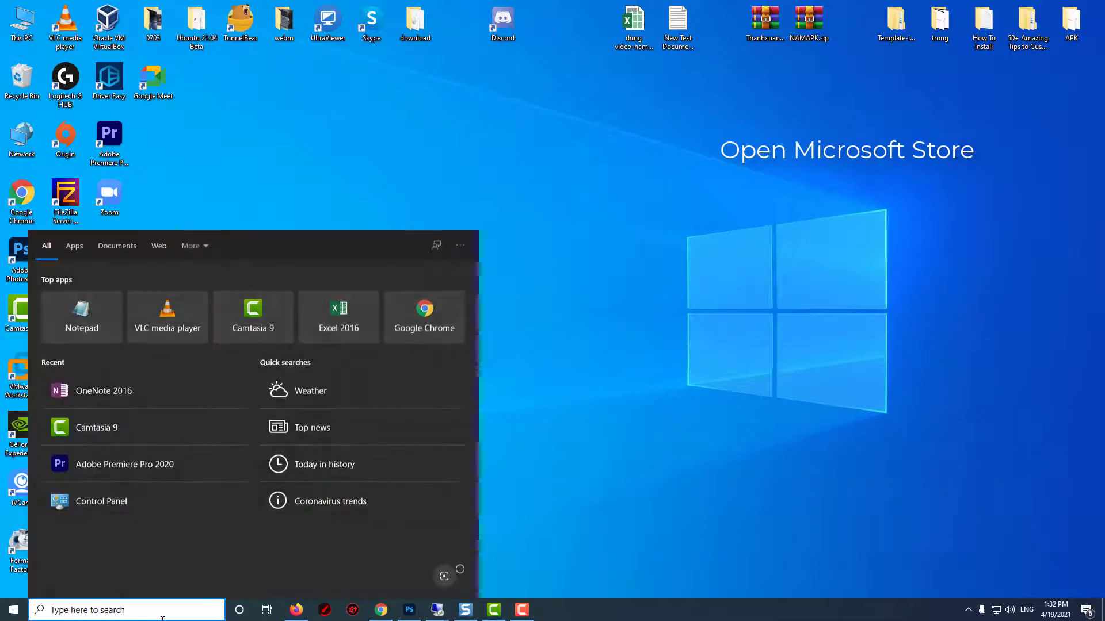
{"action": "type", "text": "store"}
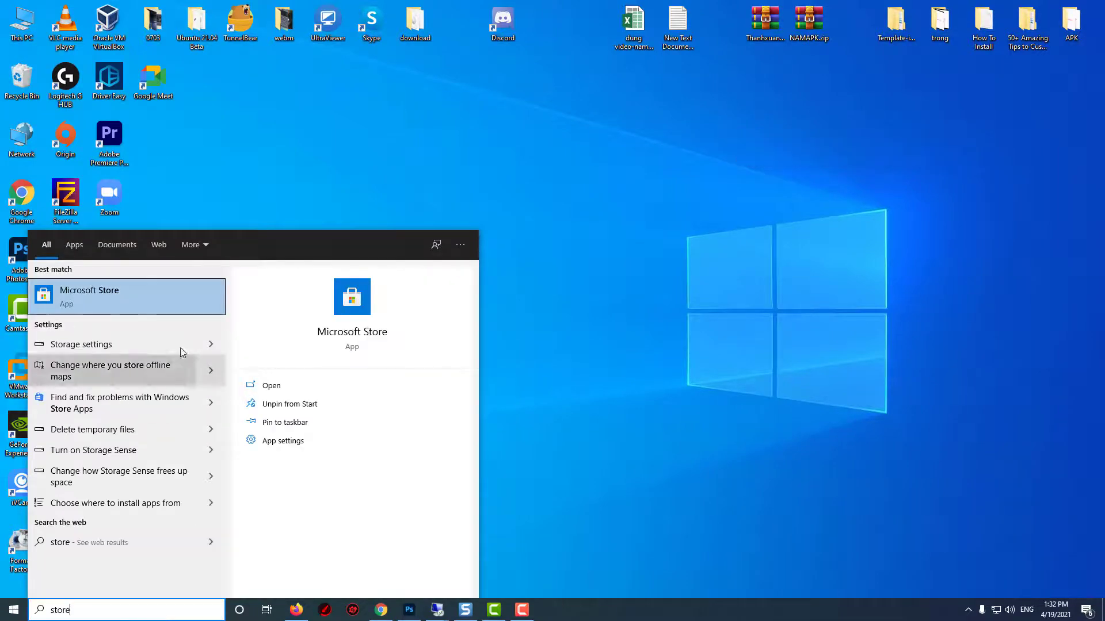
{"action": "left_click", "coordinate": [153, 301]}
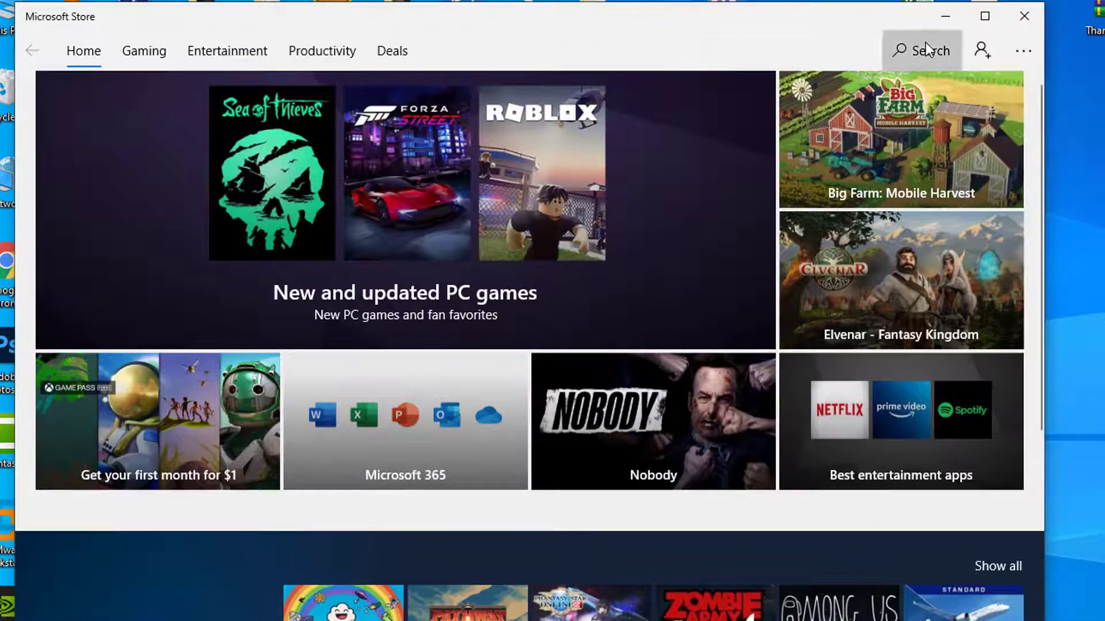
{"action": "left_click", "coordinate": [926, 50]}
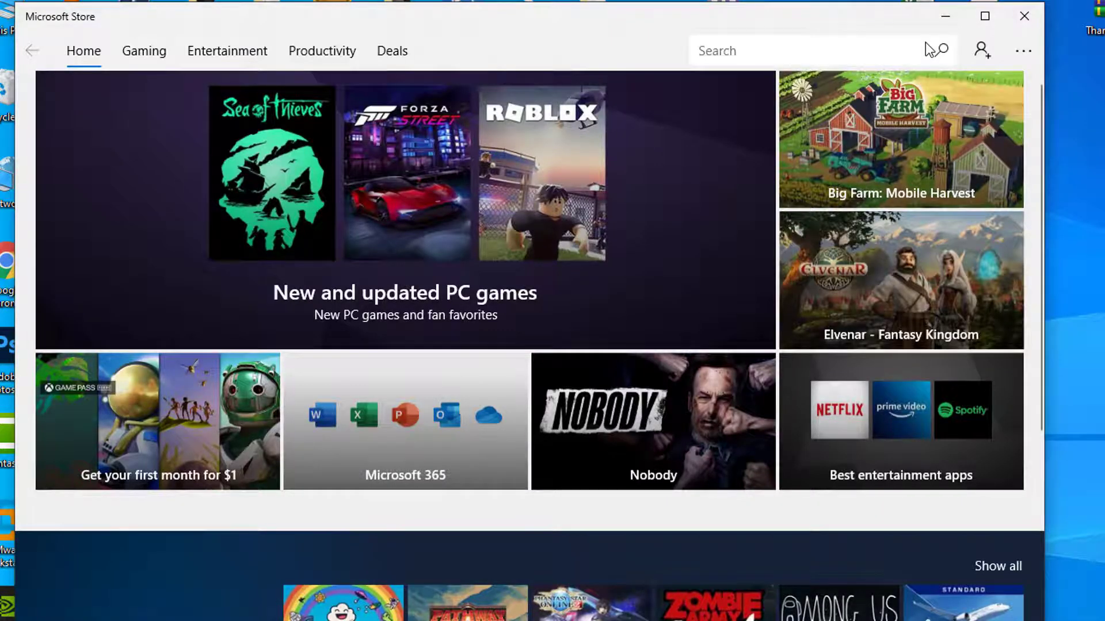
{"action": "type", "text": "onen"}
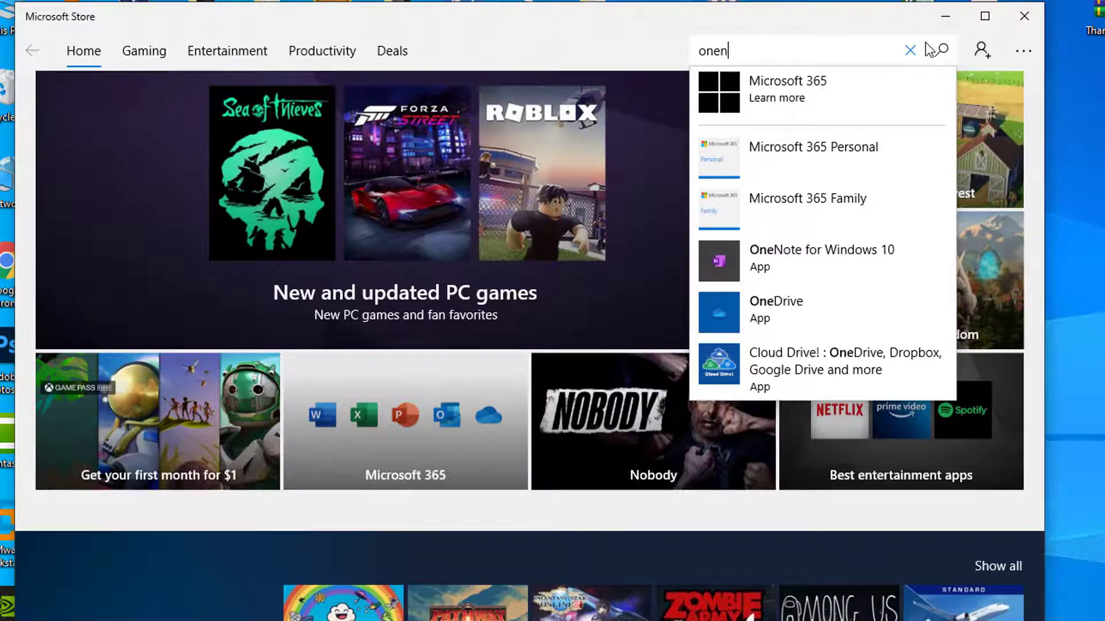
{"action": "type", "text": "ote"}
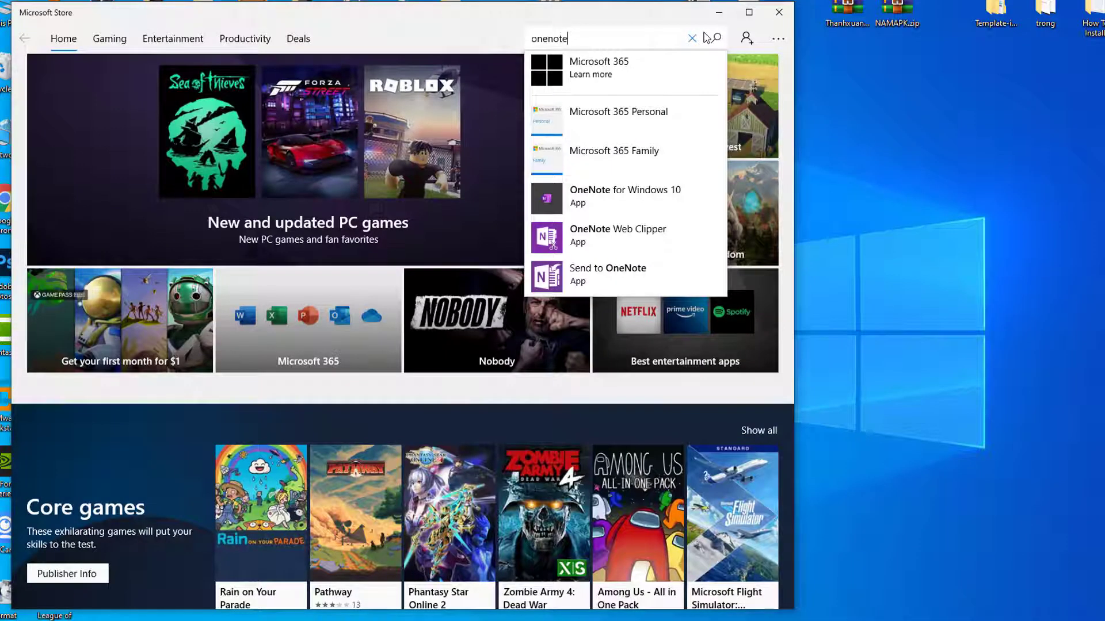
- Run the 'onenote' Store search and Get the free OneNote for Windows 10 to reinstall it
{"action": "left_click", "coordinate": [704, 35]}
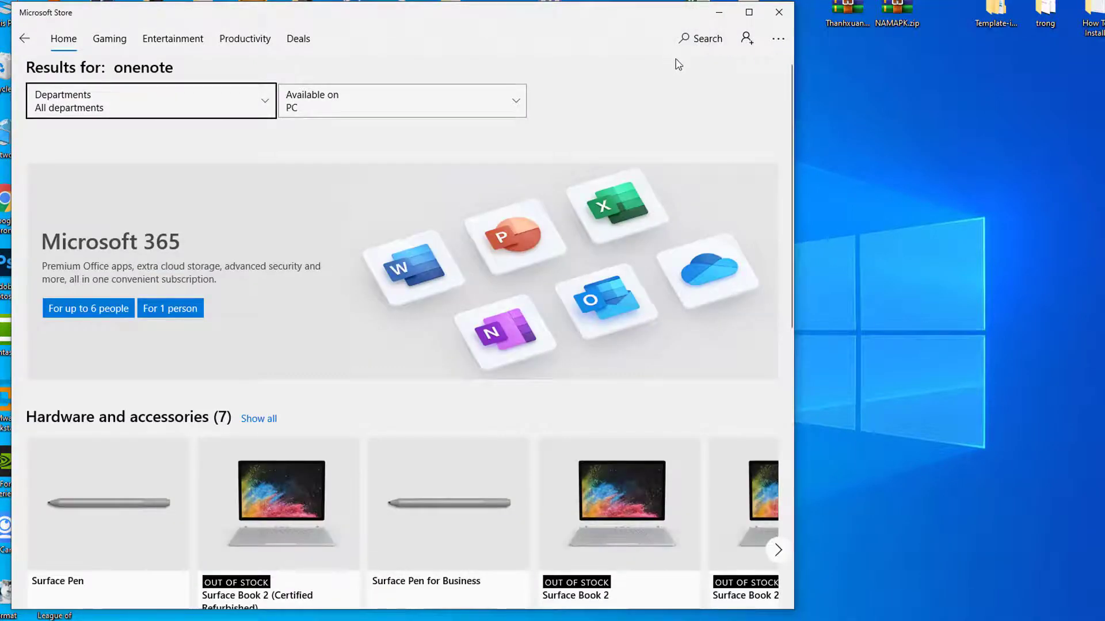
{"action": "scroll", "coordinate": [678, 65], "scroll_direction": "down", "scroll_amount": 8}
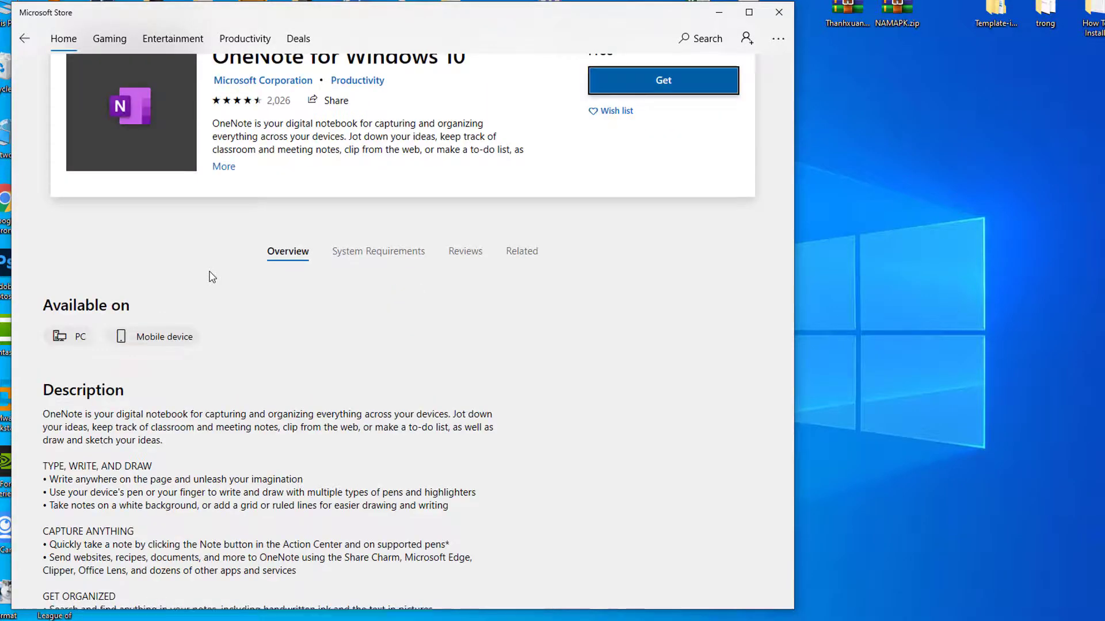
{"action": "left_click", "coordinate": [672, 115]}
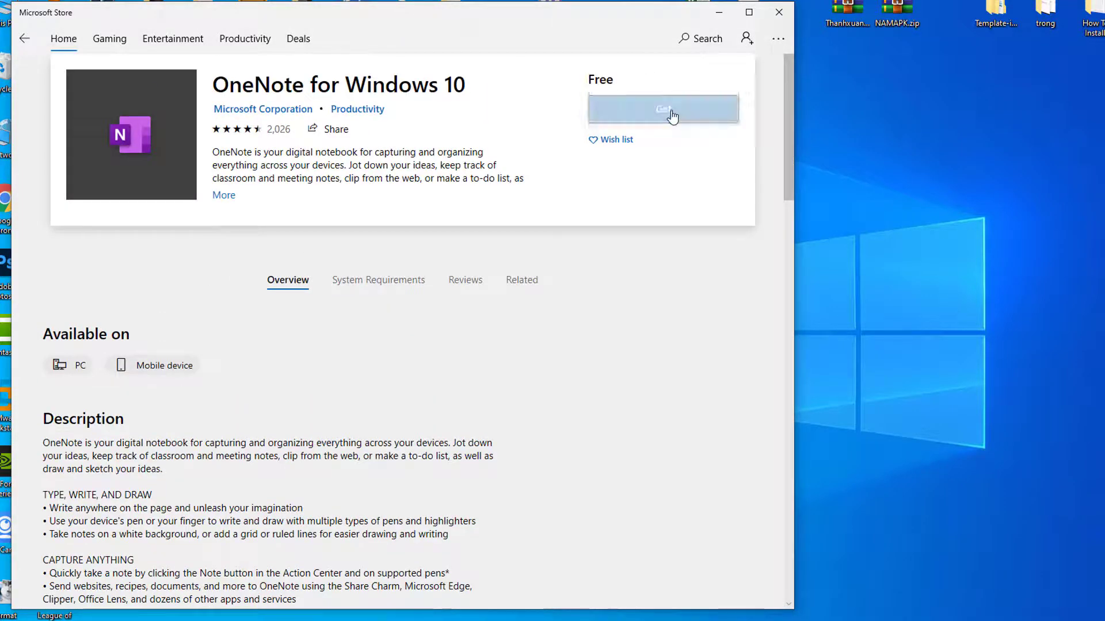